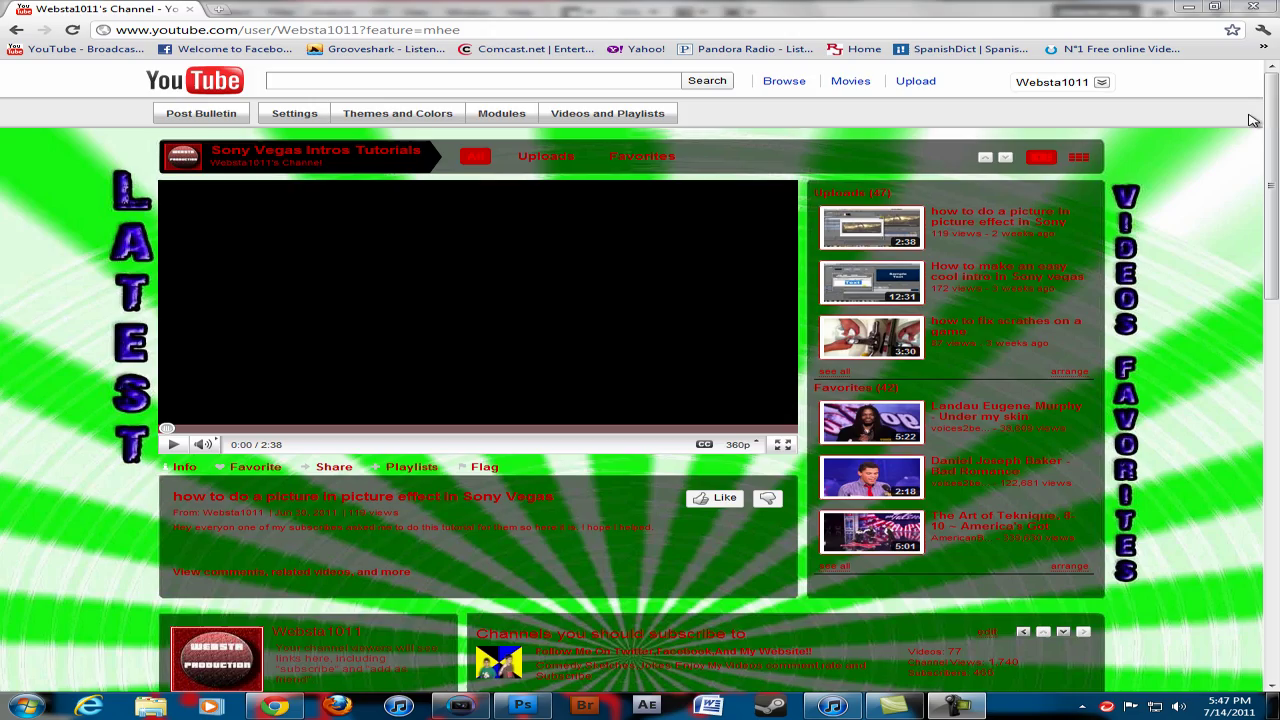
Look over the green-starburst channel page, then bring up the Win+Tab window switcher
mouse_move(1274, 118)
mouse_down()
mouse_move(1276, 388)
mouse_move(1276, 115)
mouse_up()
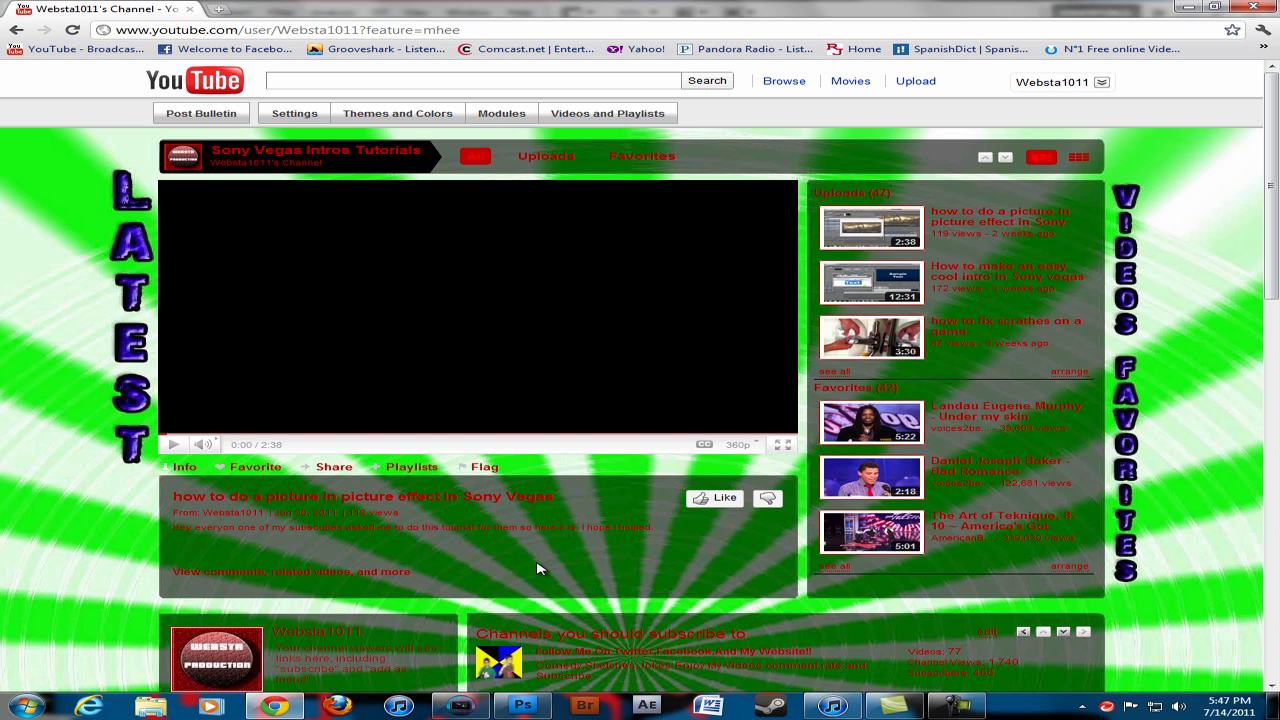
key(super+Tab)
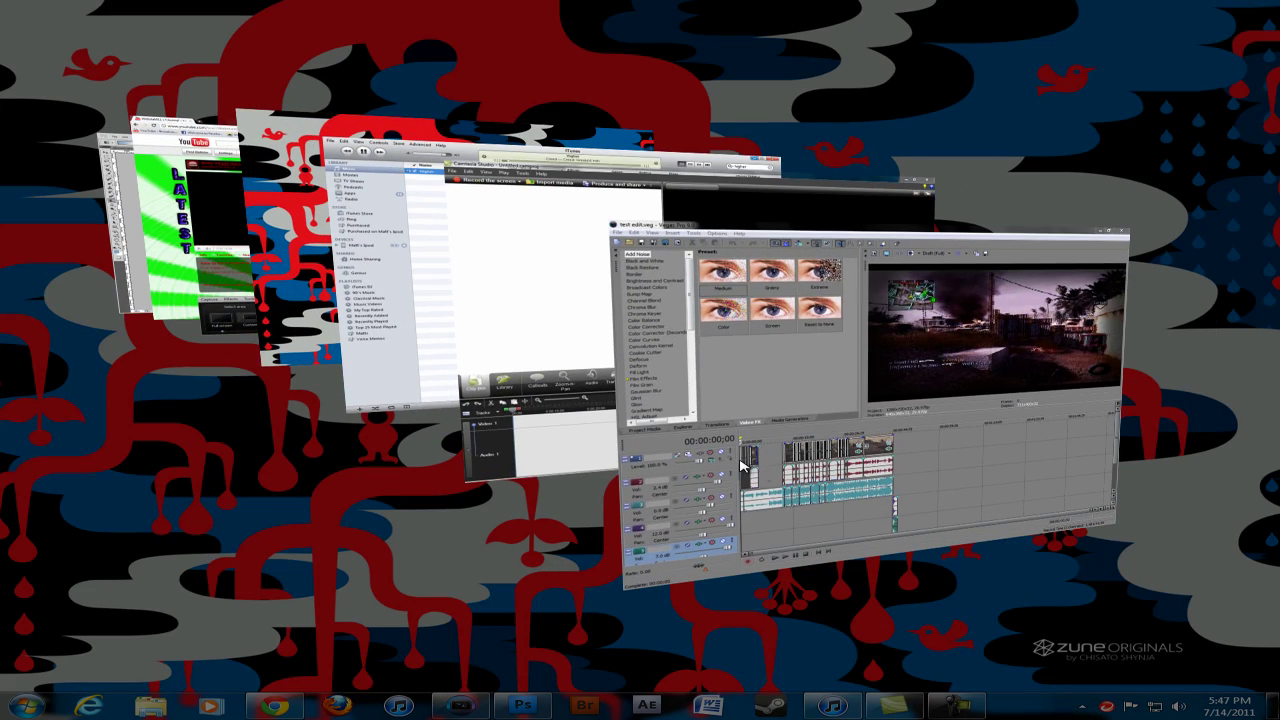
key(Tab)
key(Tab)
key(Tab)
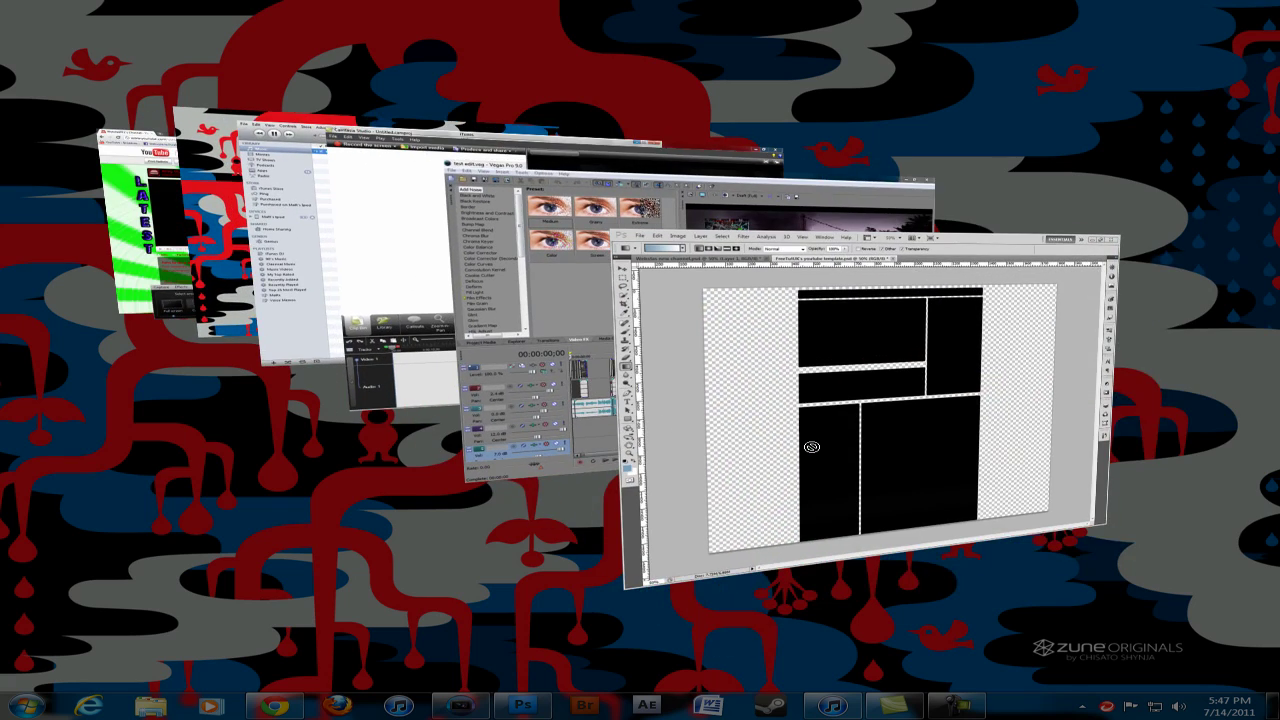
Cycle to Photoshop and bring 'FreeTutUK's youtube template.psd' to the front full screen
click(811, 447)
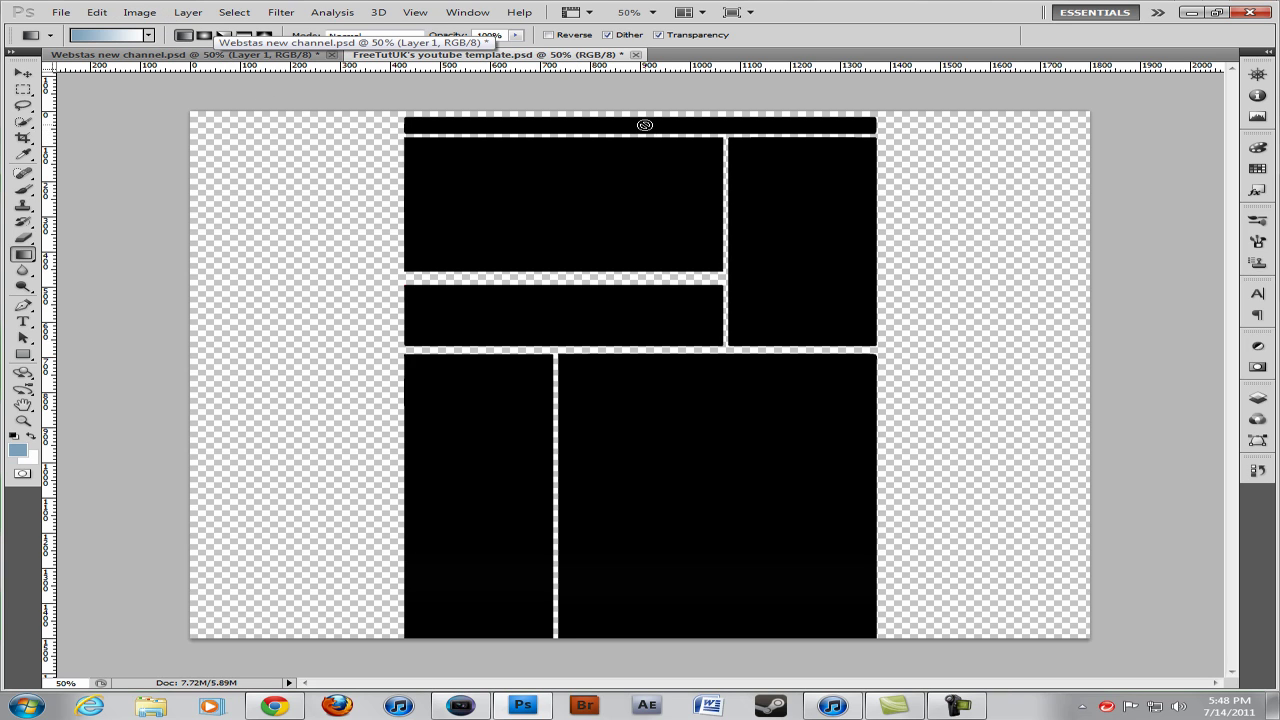
Expand and collapse the side panels while locating the Layers panel
click(1258, 397)
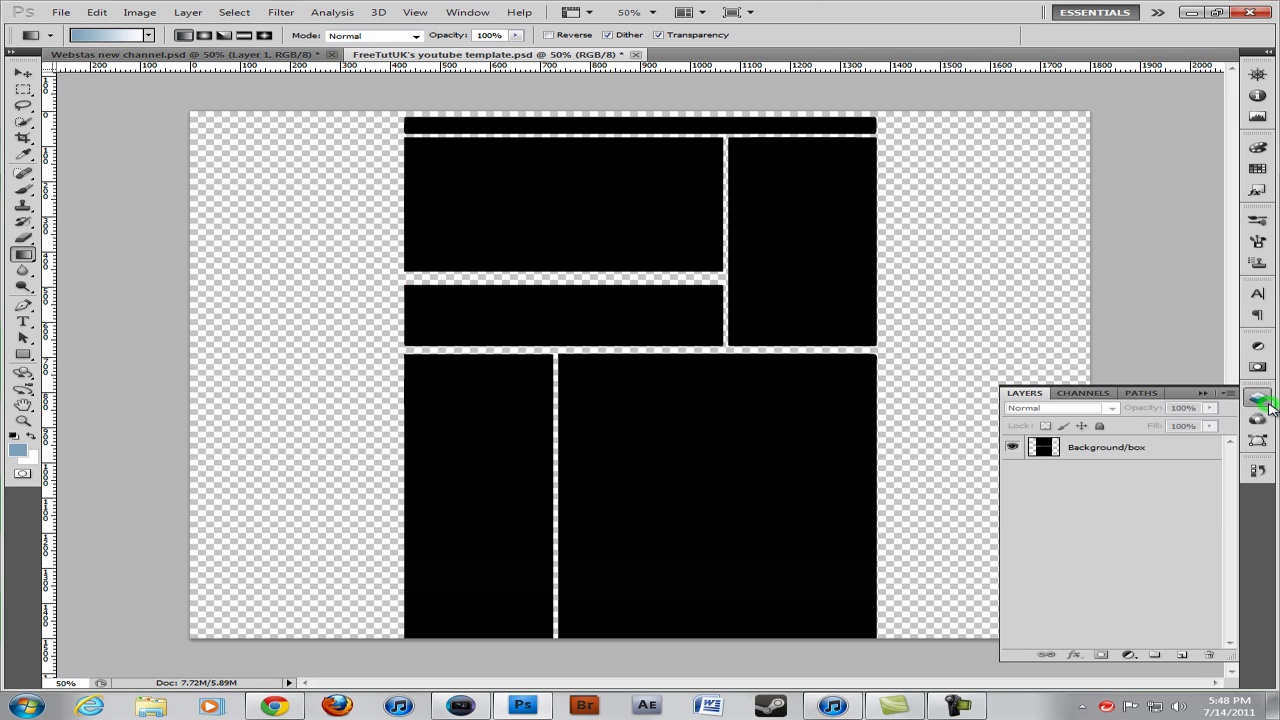
click(1270, 55)
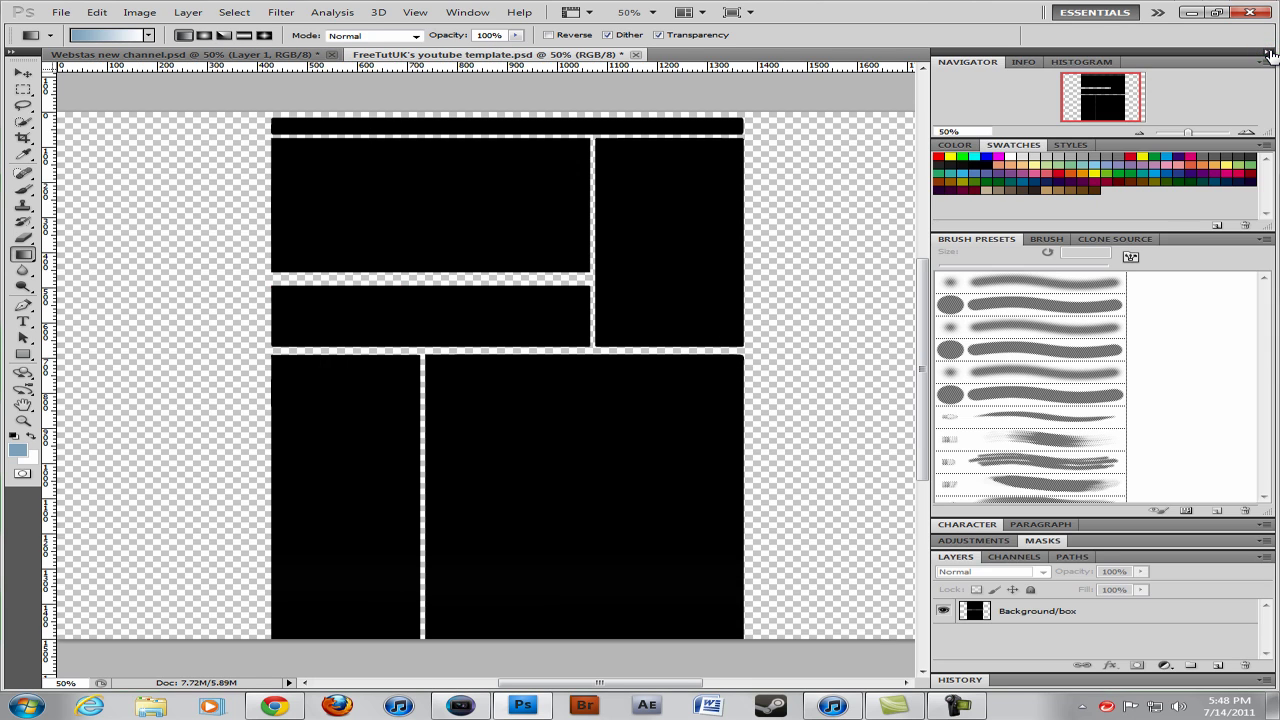
click(1270, 55)
click(1270, 55)
click(1270, 55)
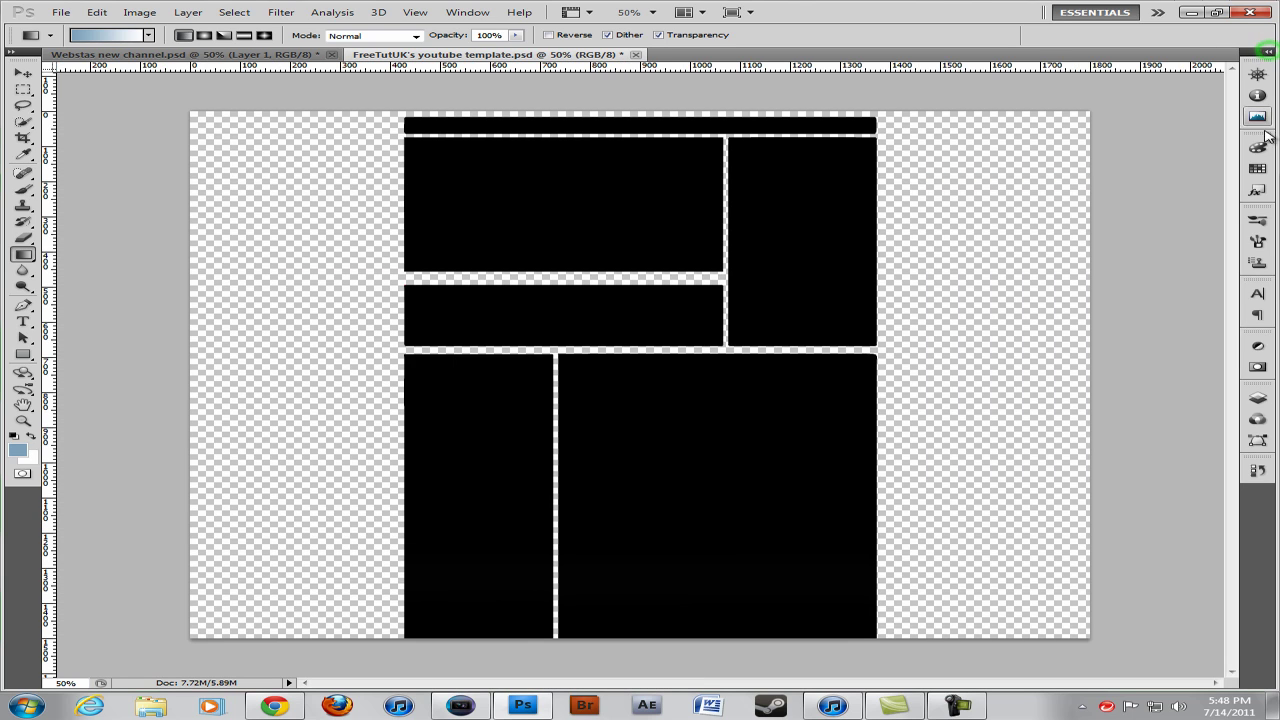
click(1270, 53)
click(1260, 62)
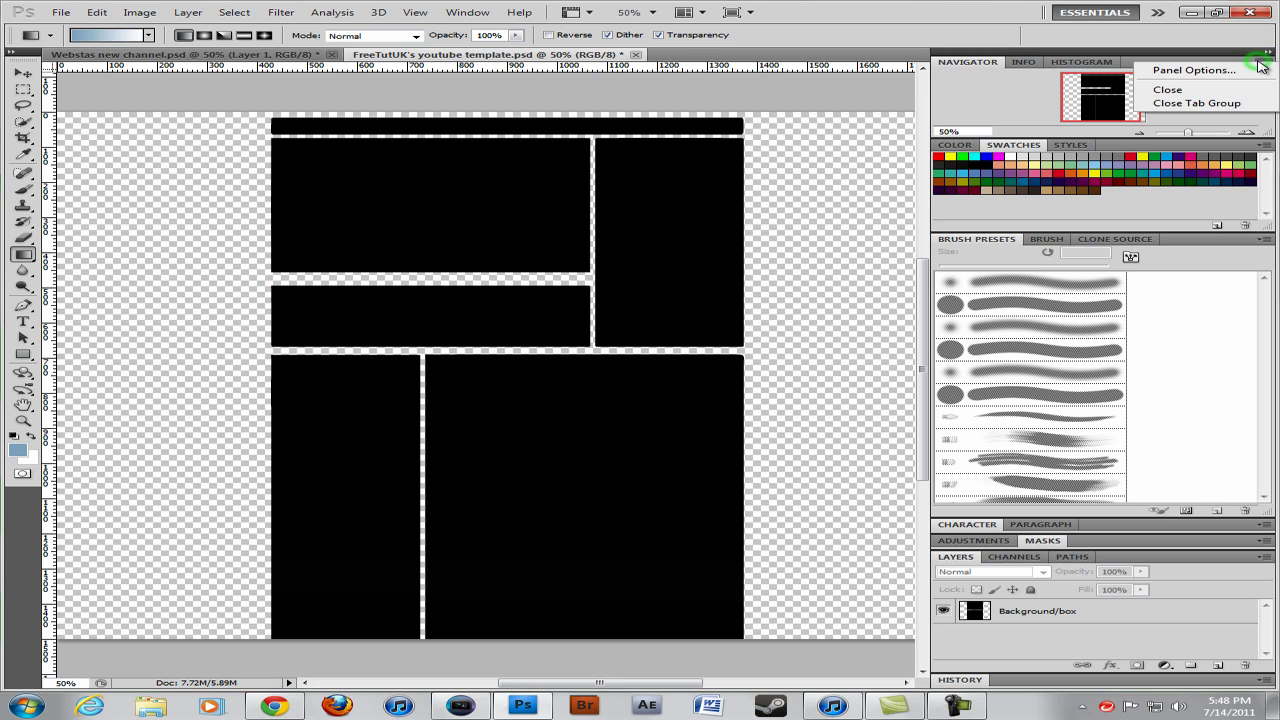
click(1261, 63)
click(1270, 53)
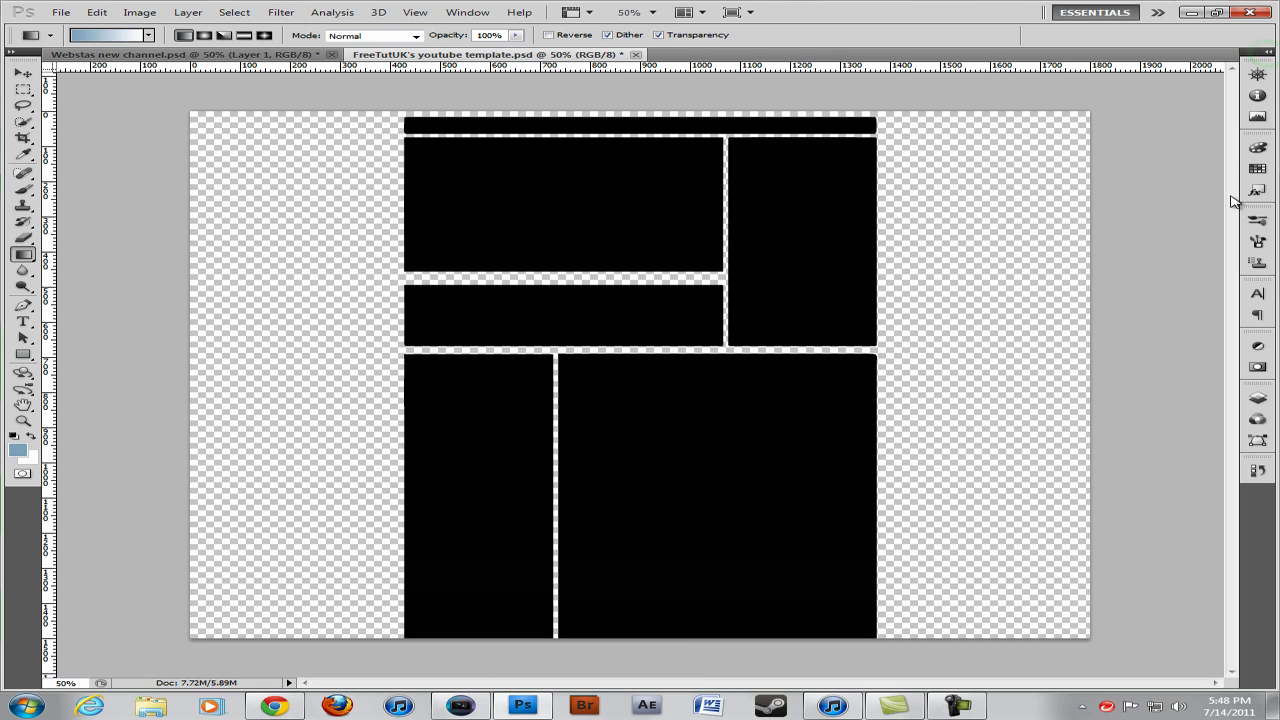
Create a new Layer 1 and move it beneath the Background/box layer
click(1259, 398)
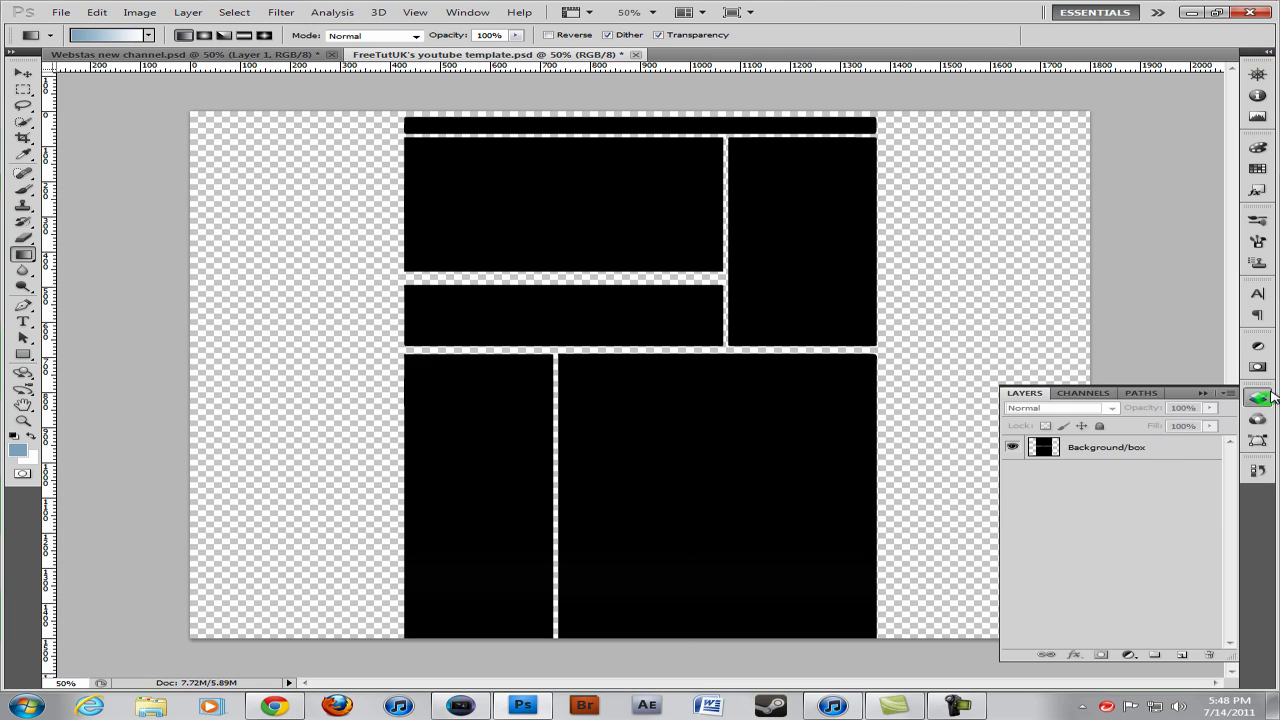
click(1180, 655)
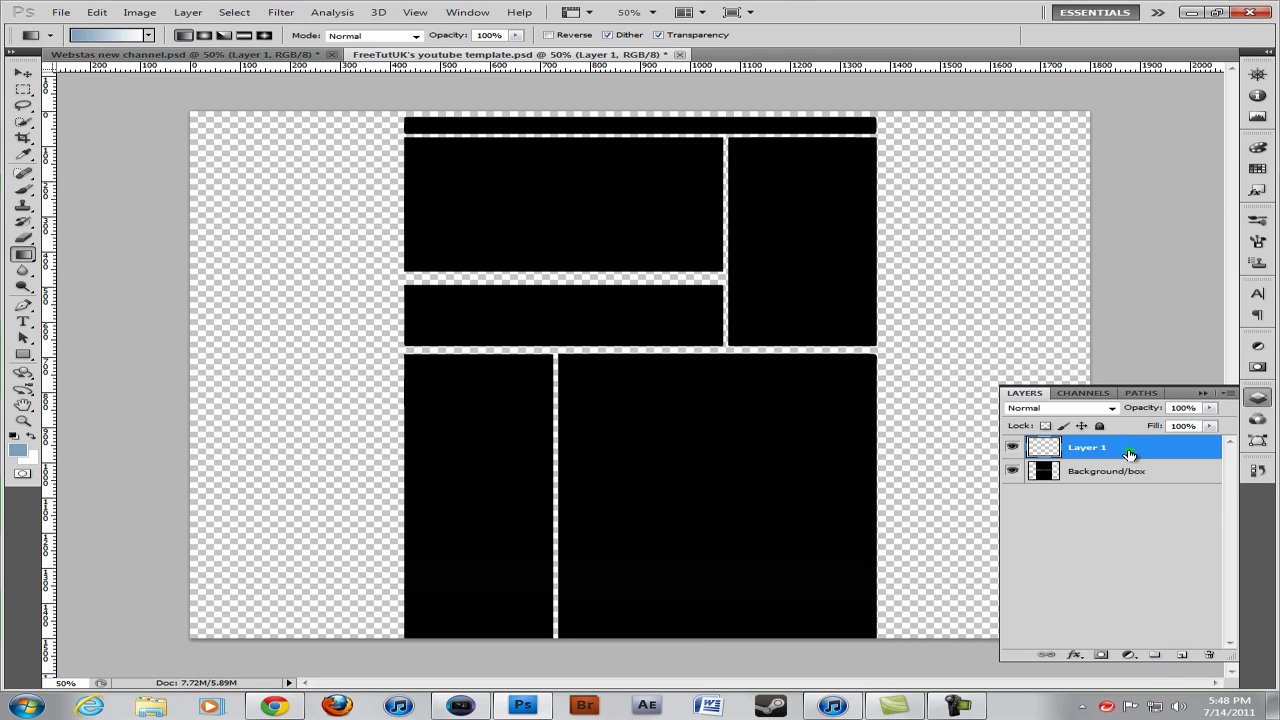
drag(1127, 450, 1137, 500)
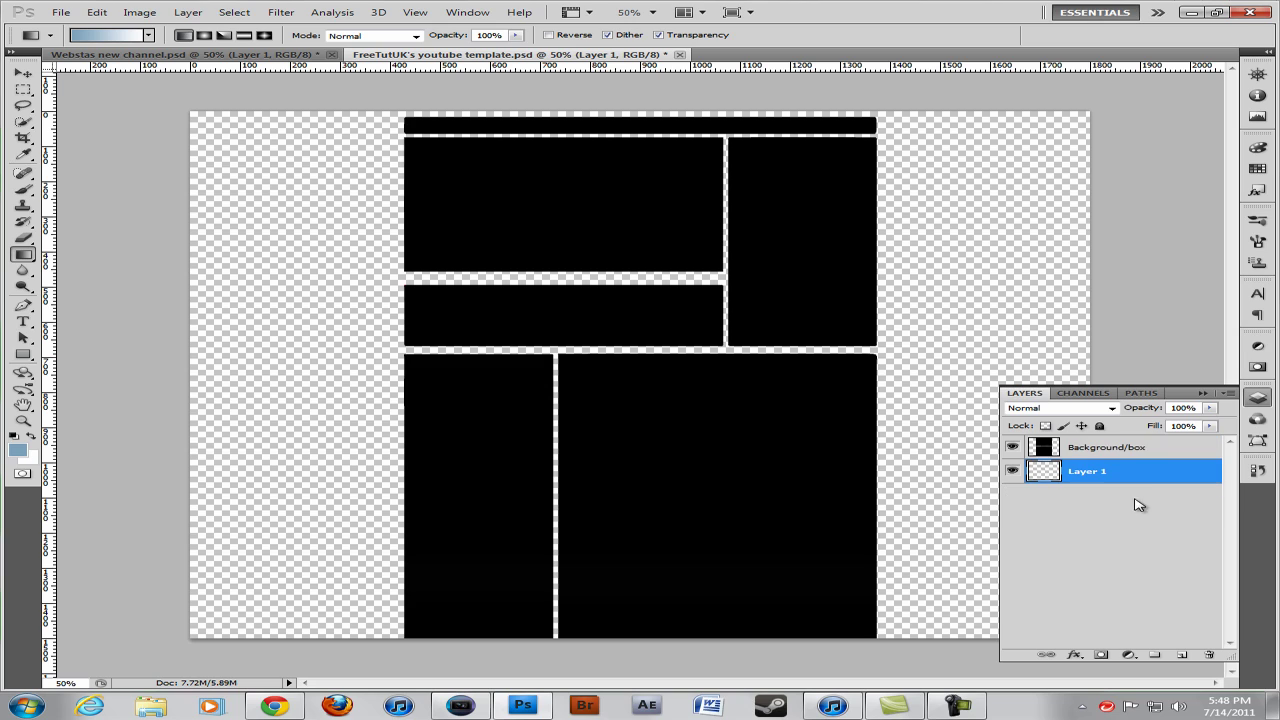
Fill Layer 1 with a linear blue-to-white gradient running from canvas top to bottom
right_click(18, 255)
click(107, 256)
click(185, 36)
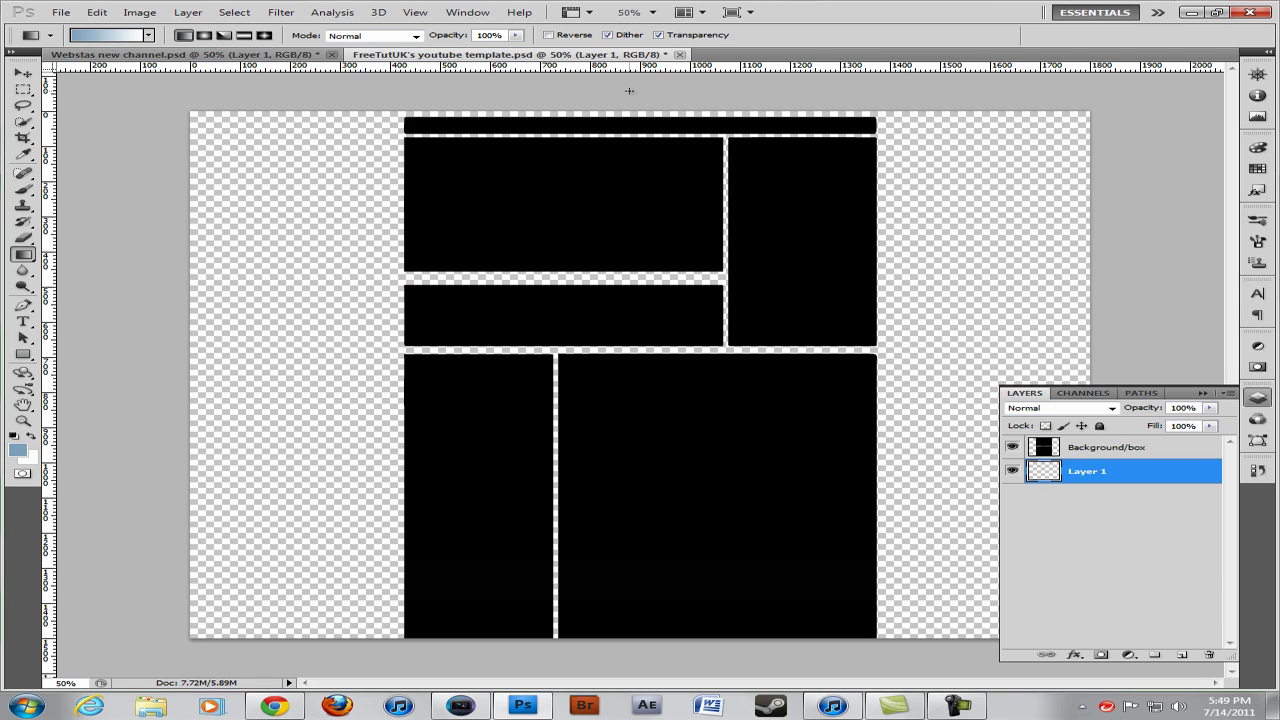
drag(637, 93, 640, 553)
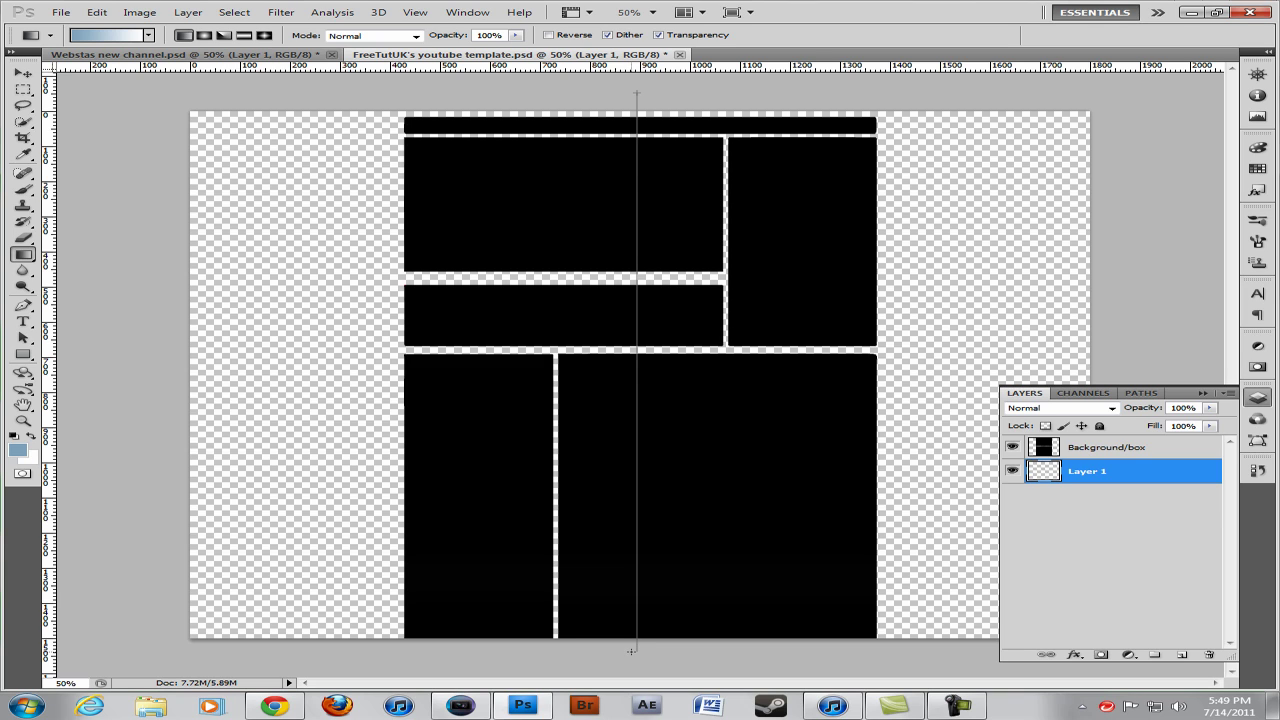
drag(631, 651, 631, 650)
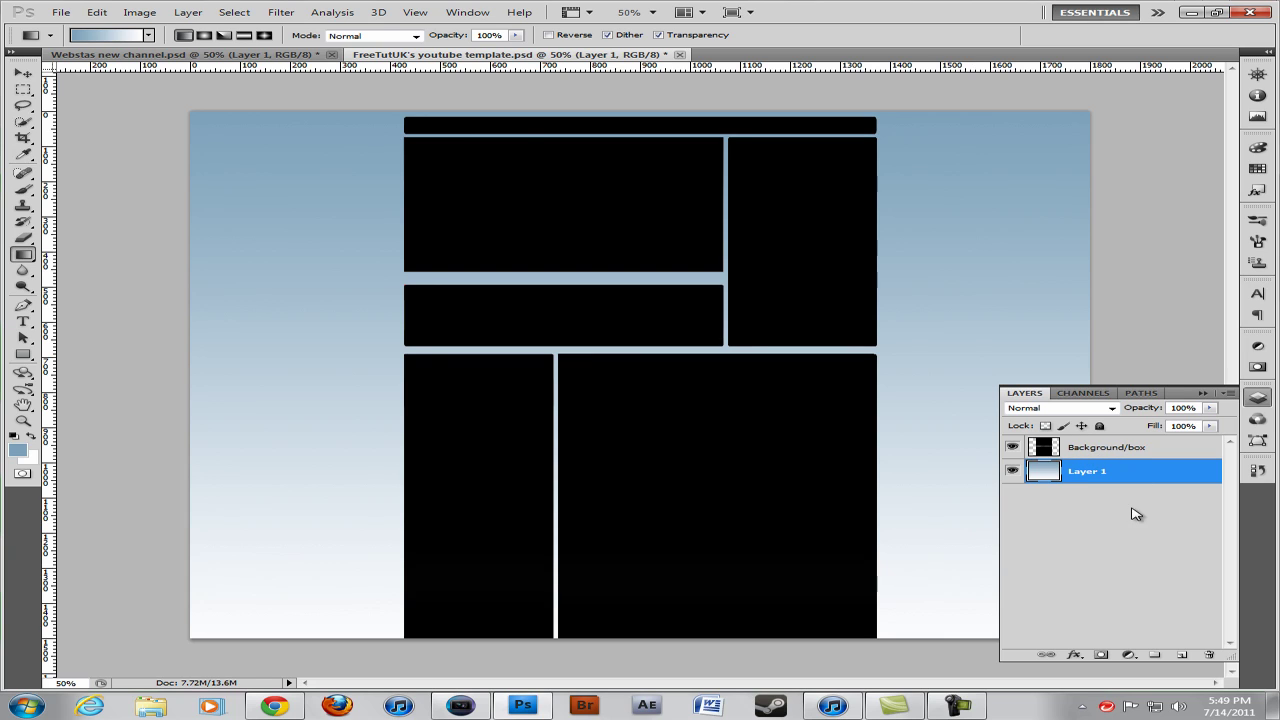
Set the Background/box layer to 50% opacity, then reselect Layer 1
click(1117, 448)
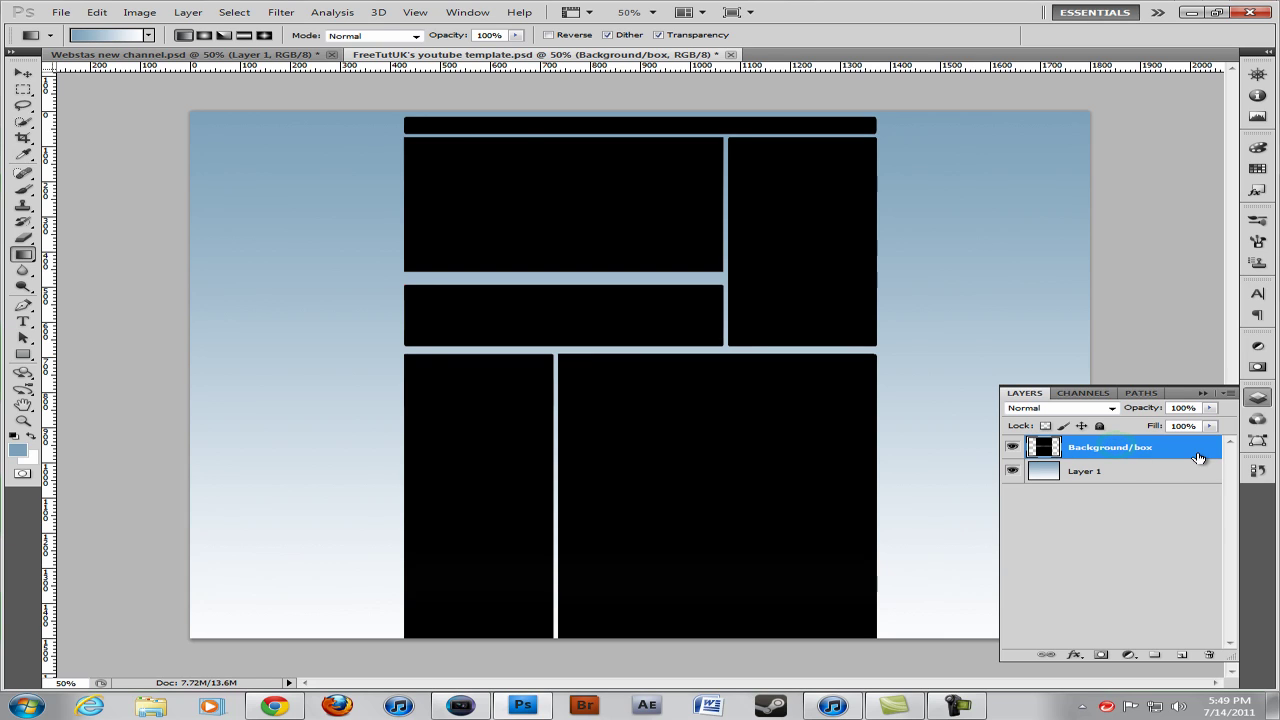
click(1210, 408)
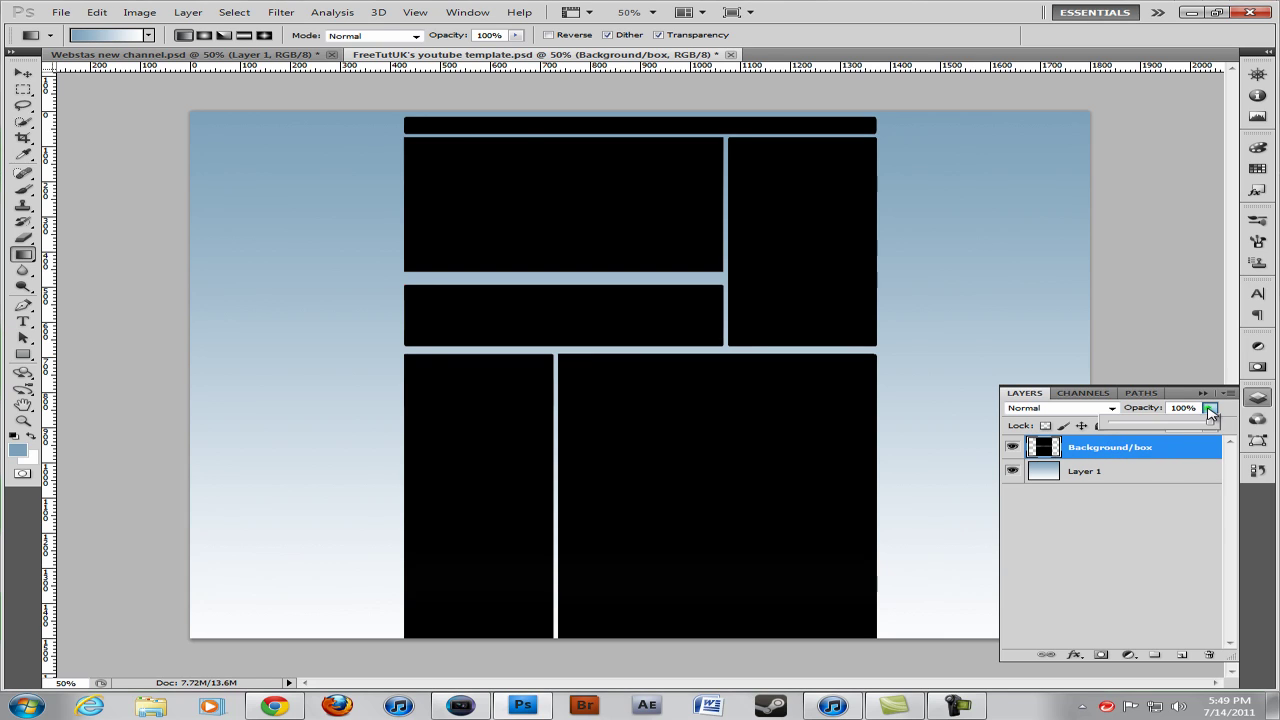
drag(1210, 425, 1162, 427)
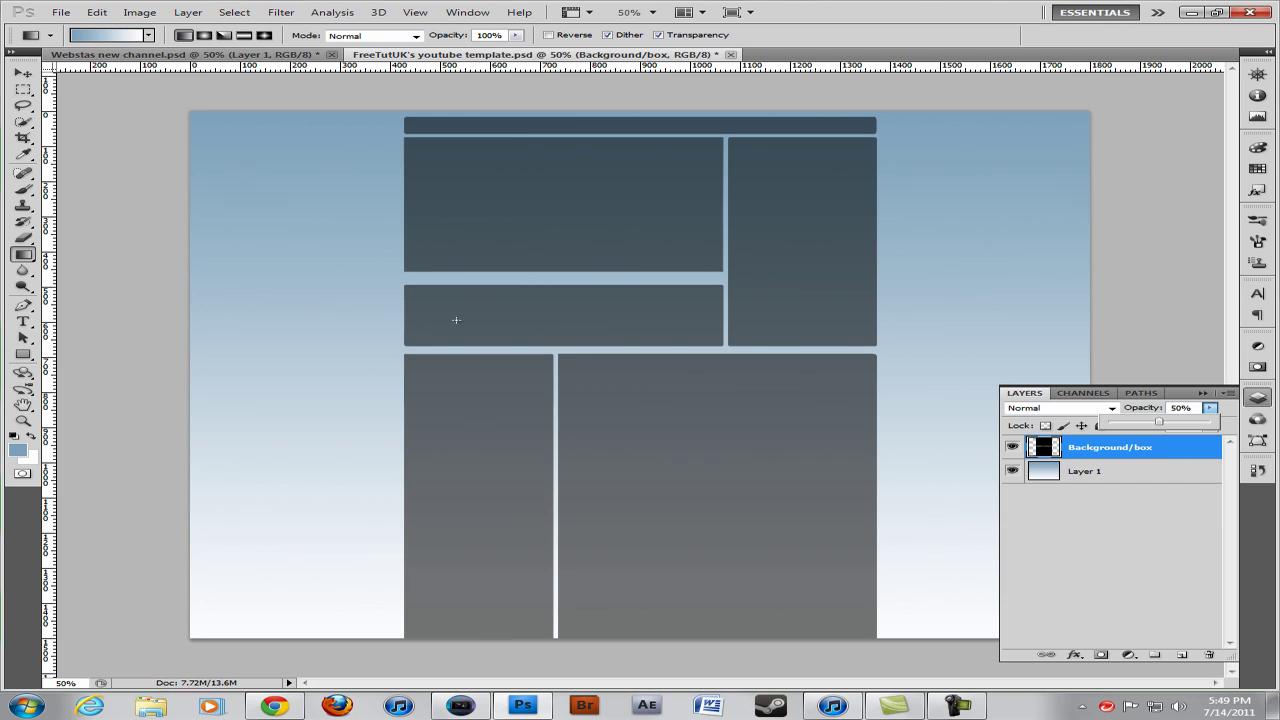
click(1169, 509)
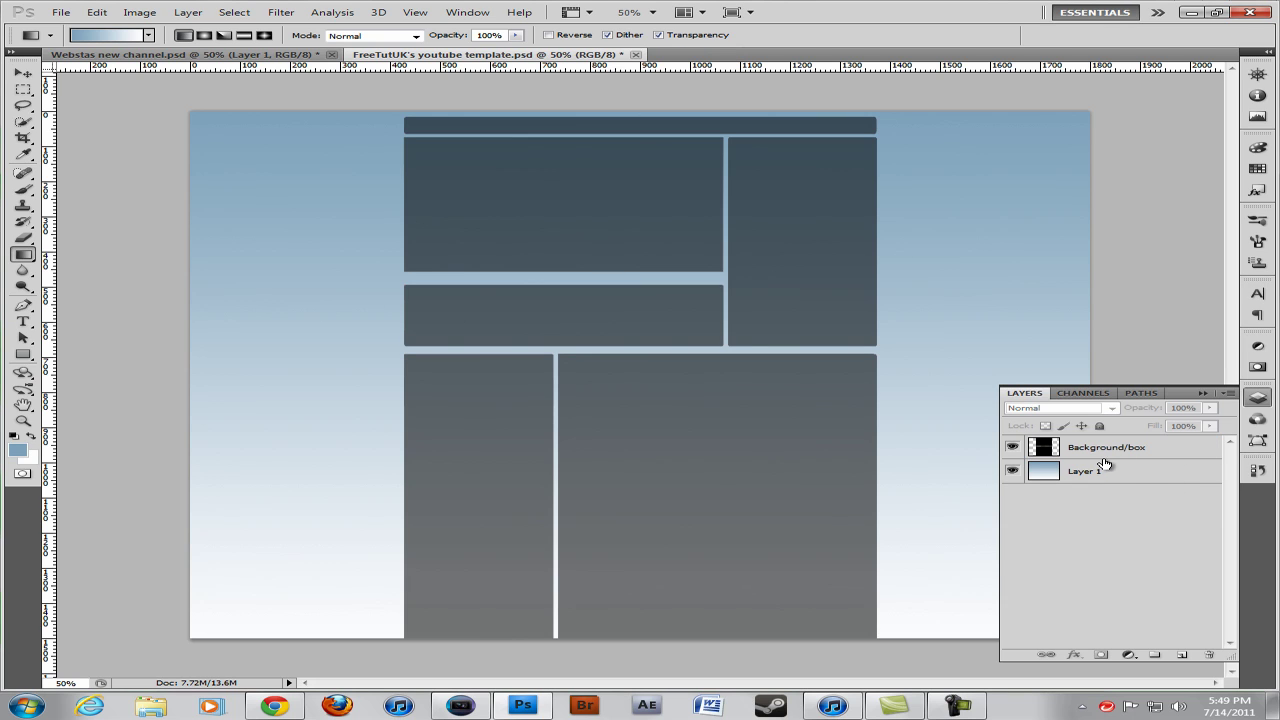
click(1136, 478)
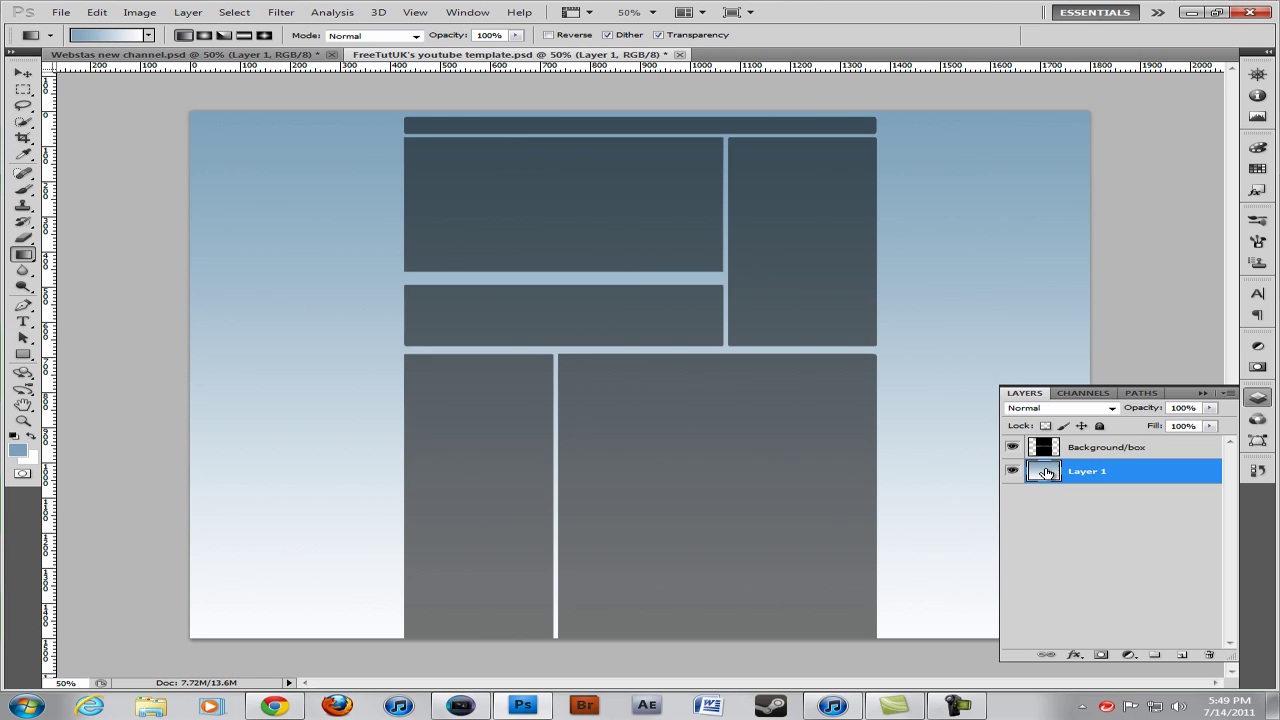
Apply a Sine Wave filter to Layer 1: 75 generators, wavelength 40–41, amplitude 5–150
click(283, 13)
mouse_move(327, 170)
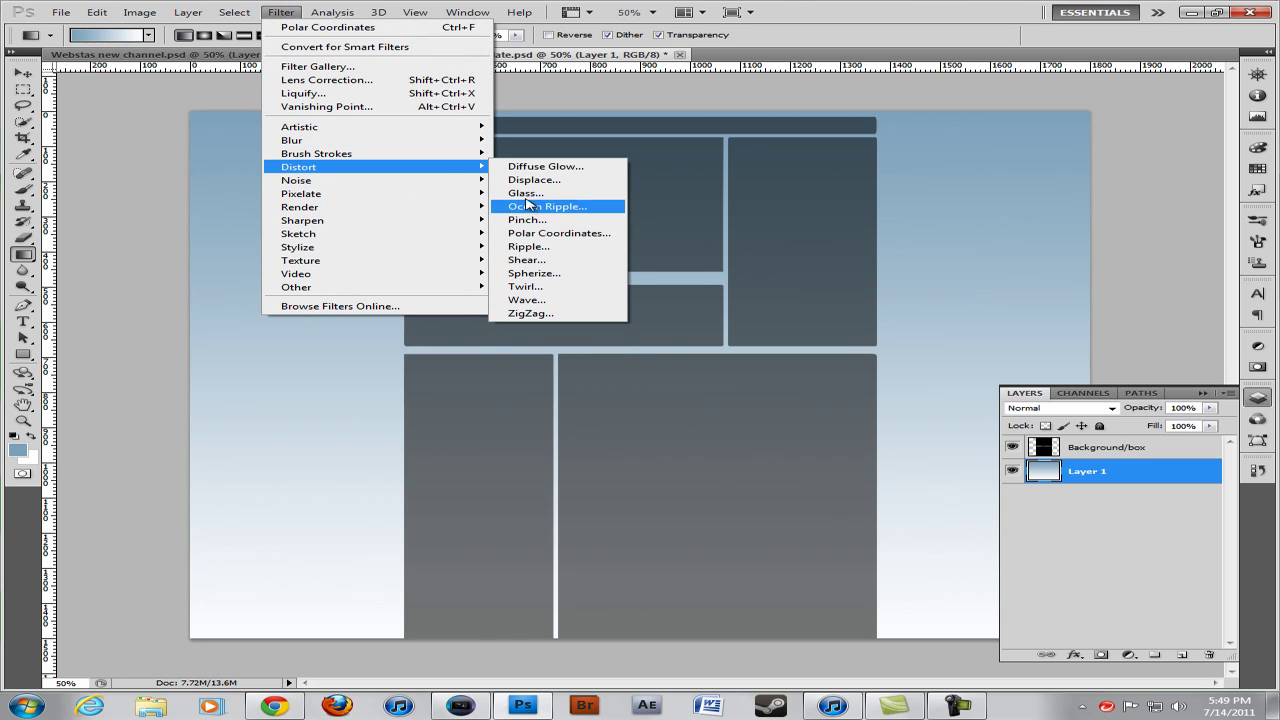
click(527, 299)
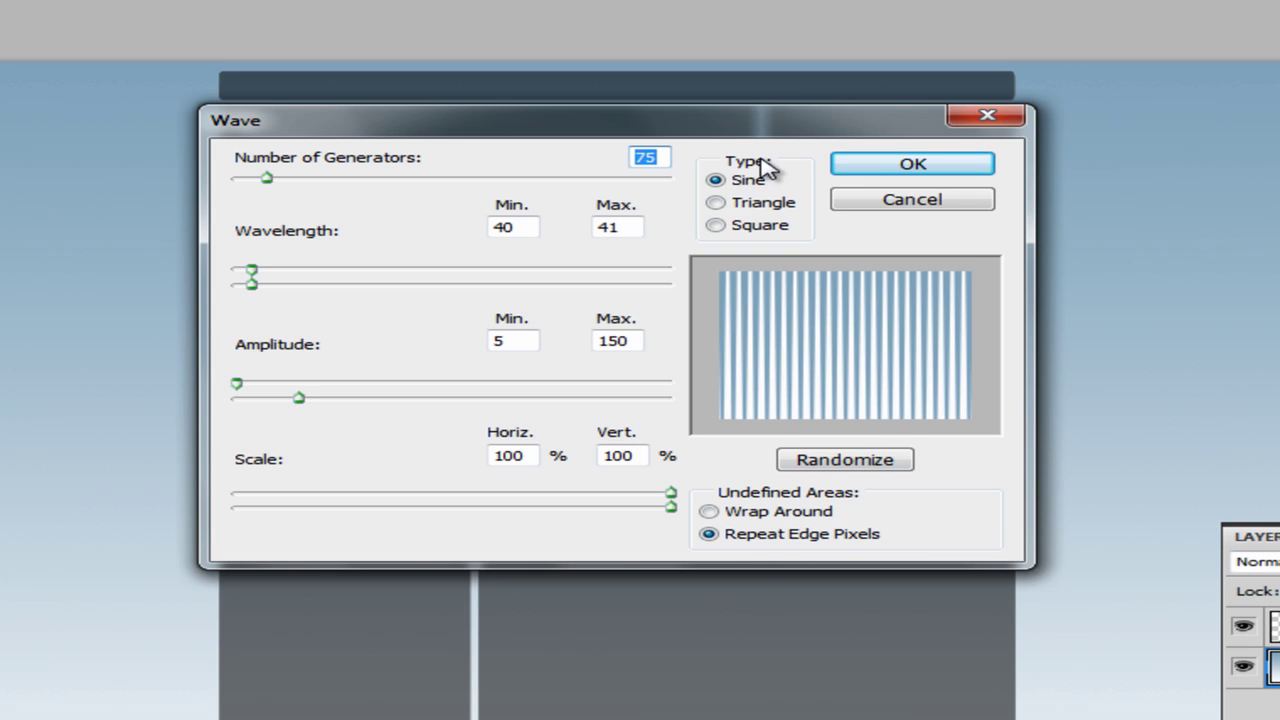
click(851, 164)
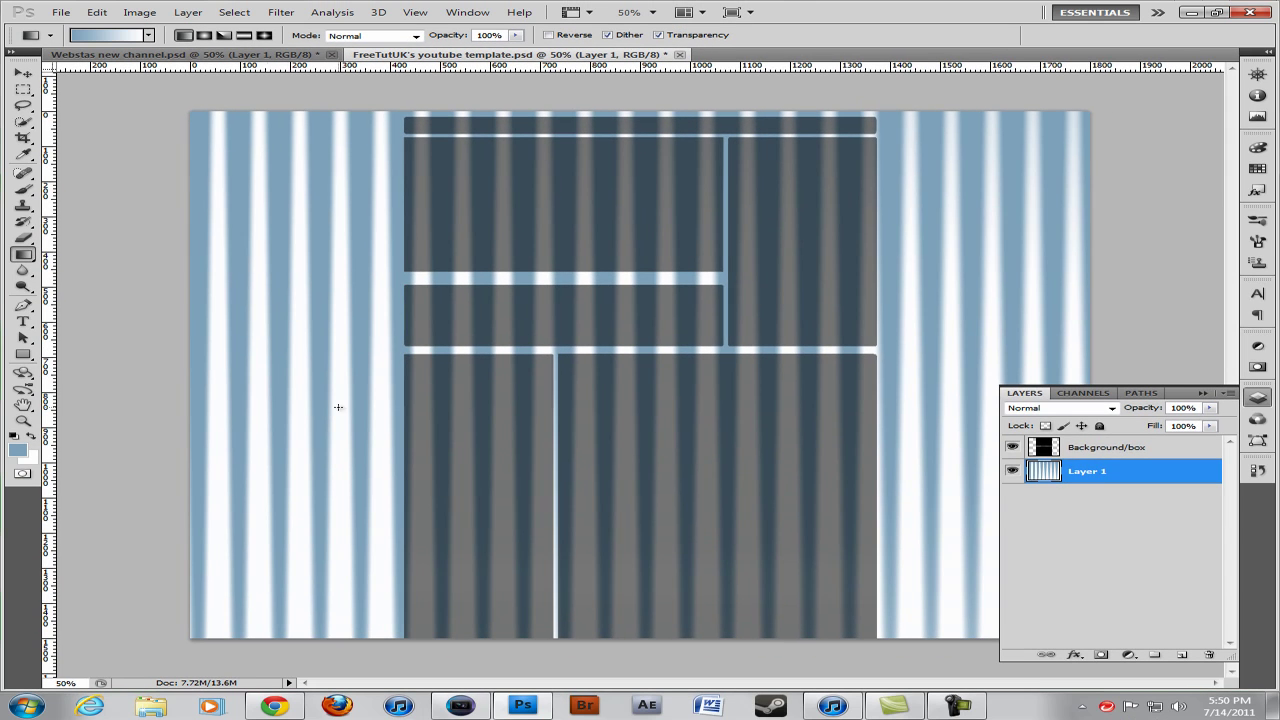
Apply Polar Coordinates (Rectangular to Polar) to Layer 1, turning the stripes into a starburst
click(282, 19)
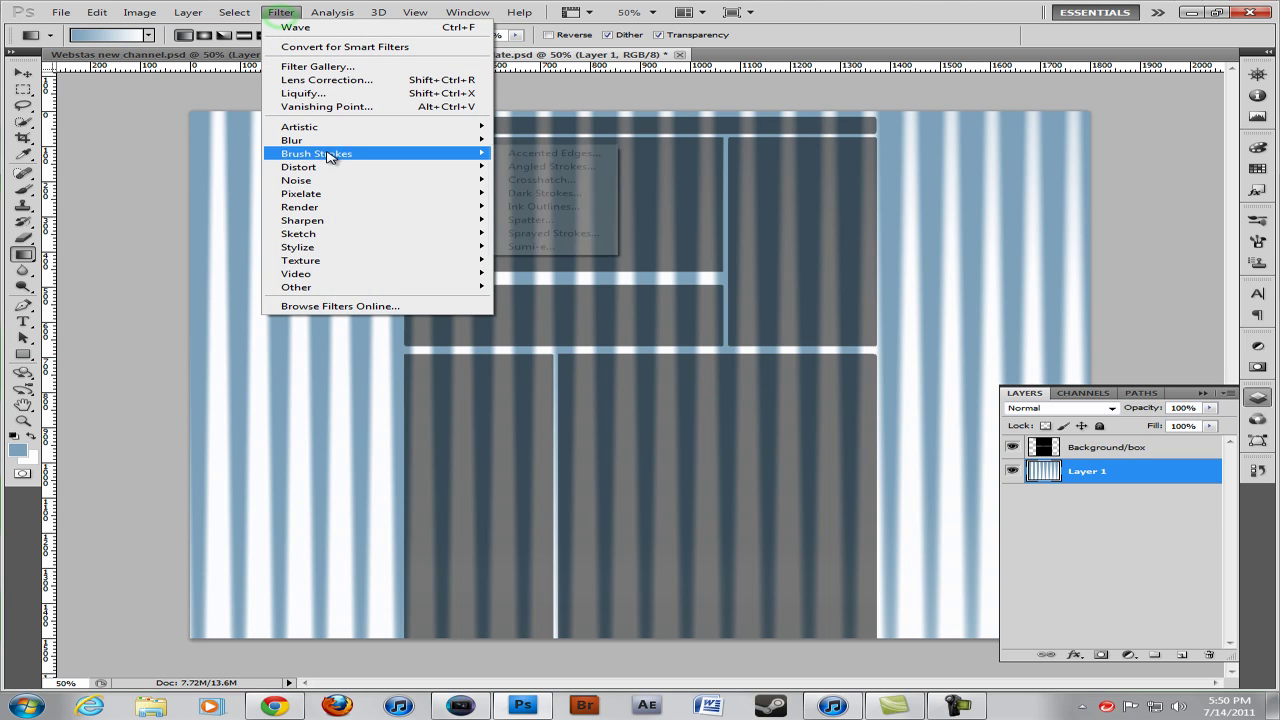
mouse_move(322, 171)
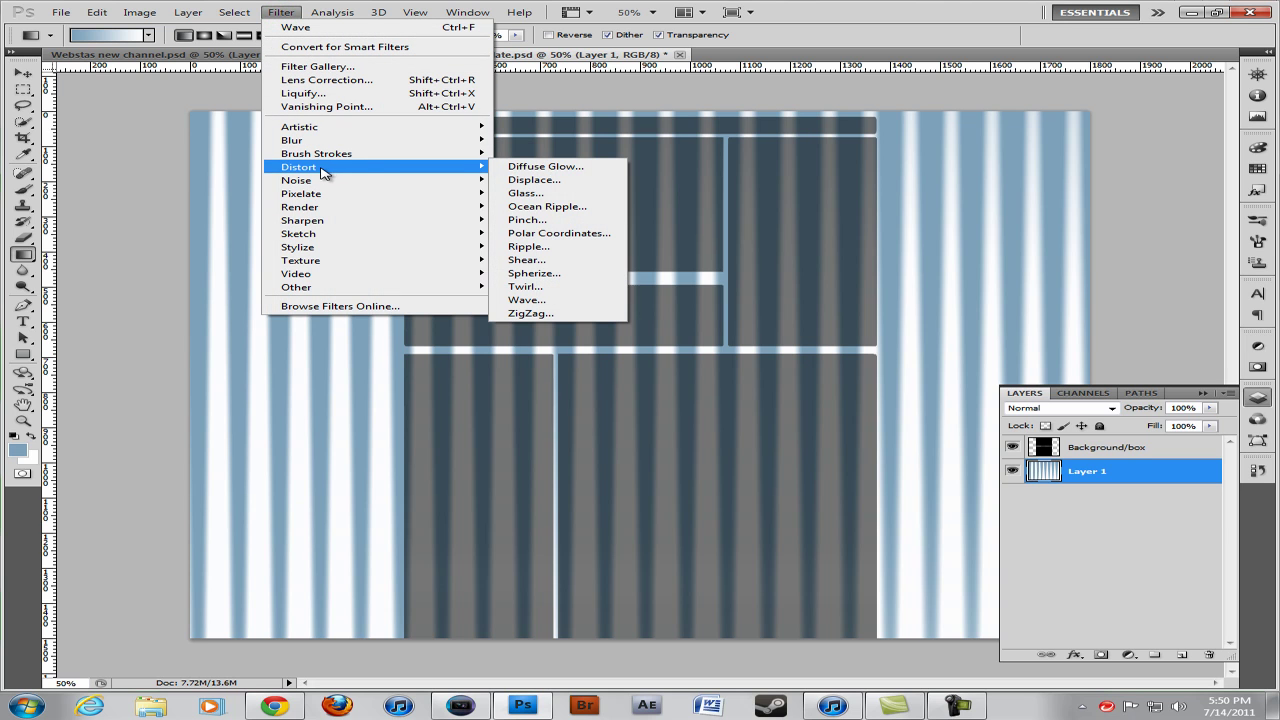
click(545, 237)
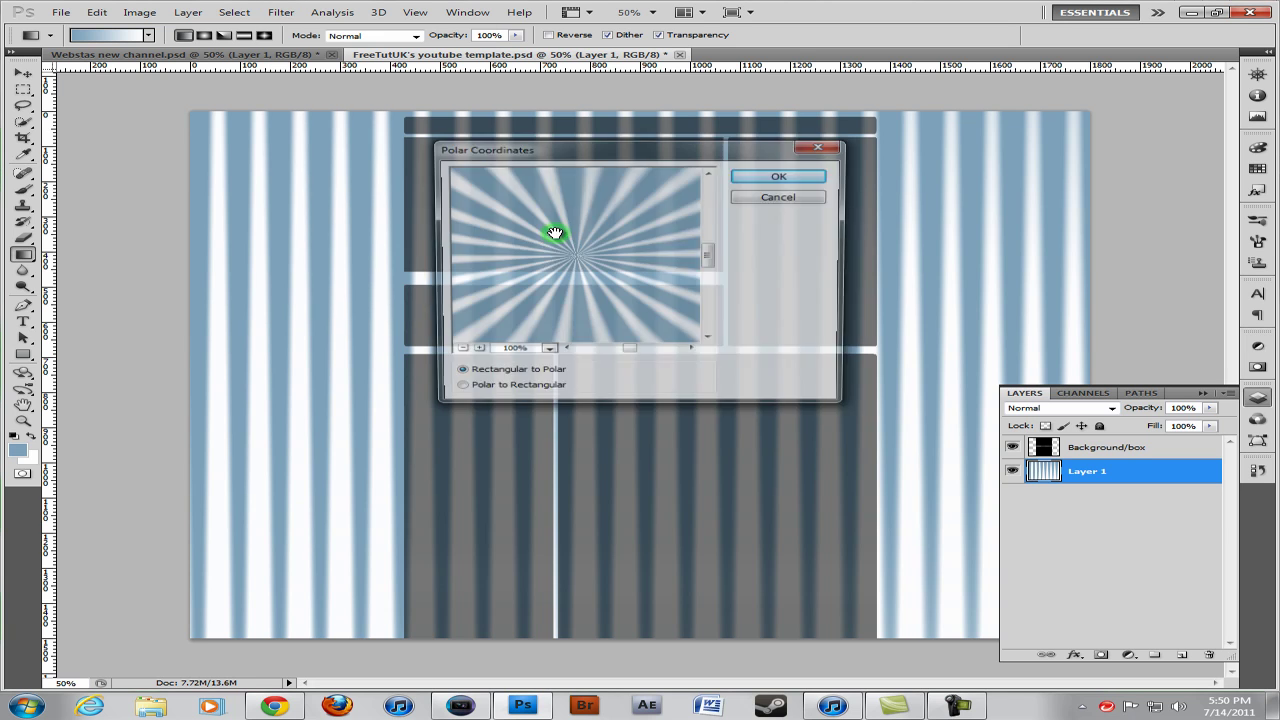
click(545, 351)
click(556, 353)
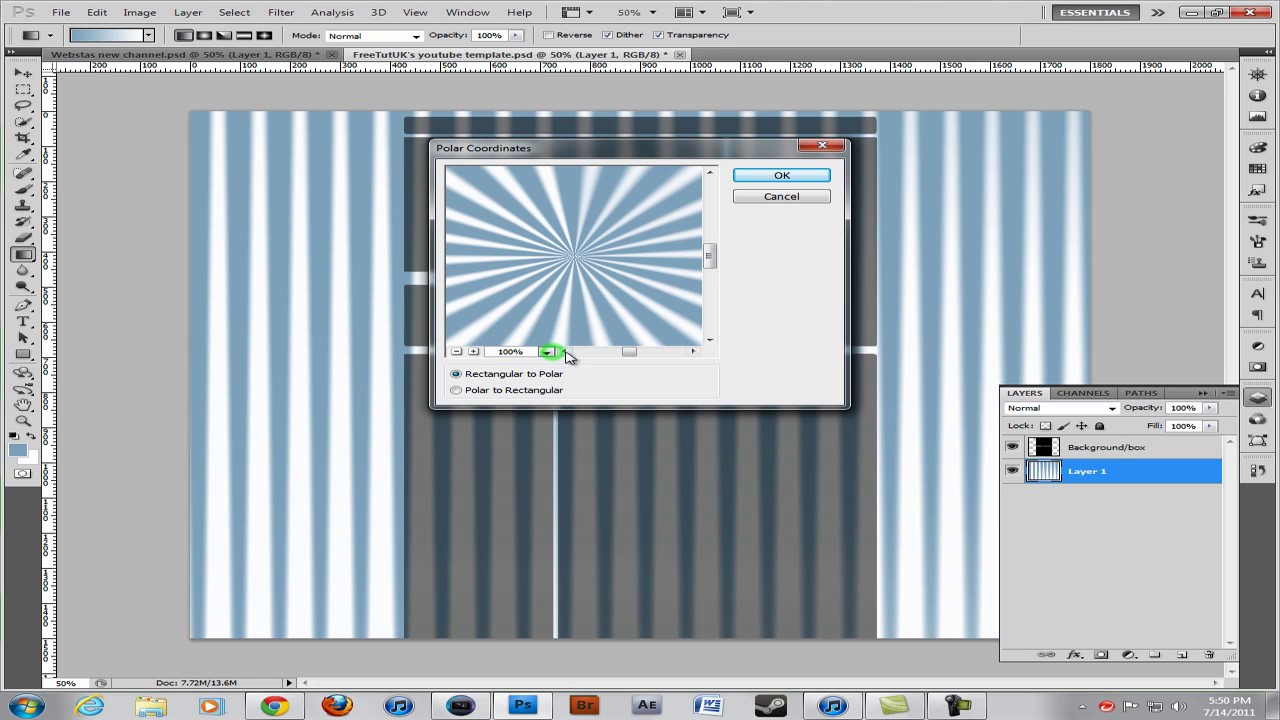
drag(626, 352, 617, 358)
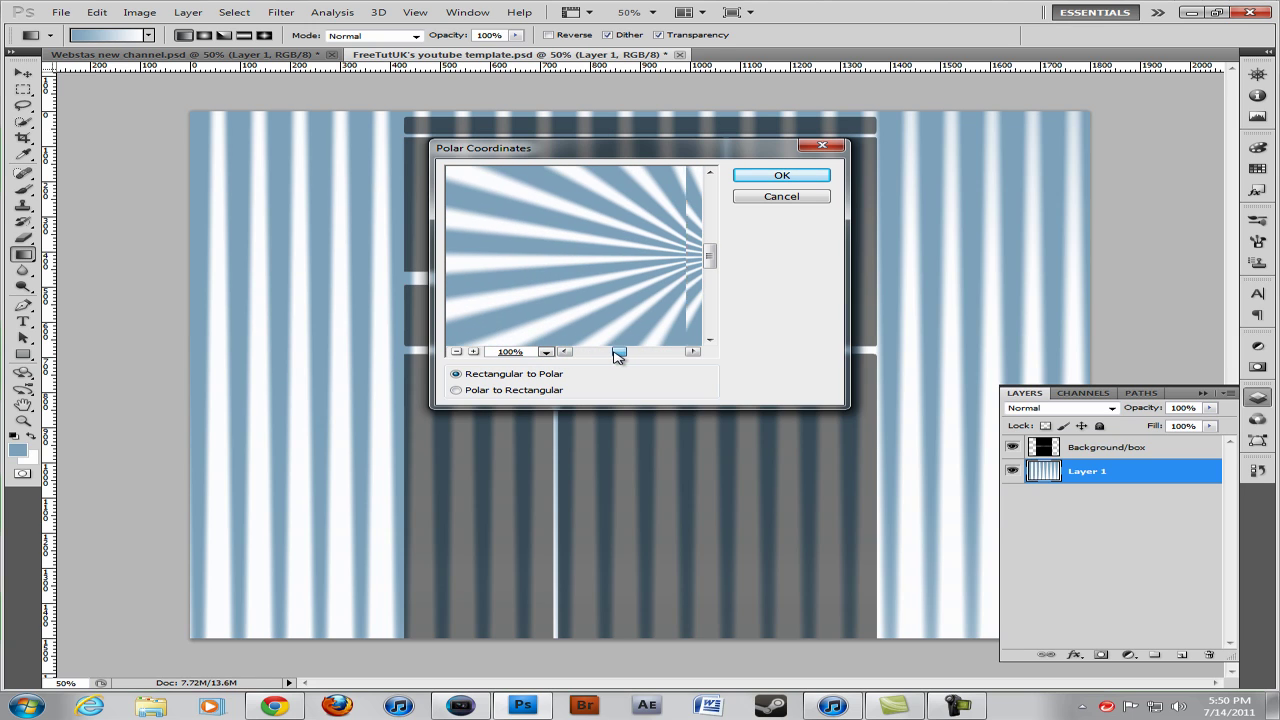
click(546, 352)
click(553, 353)
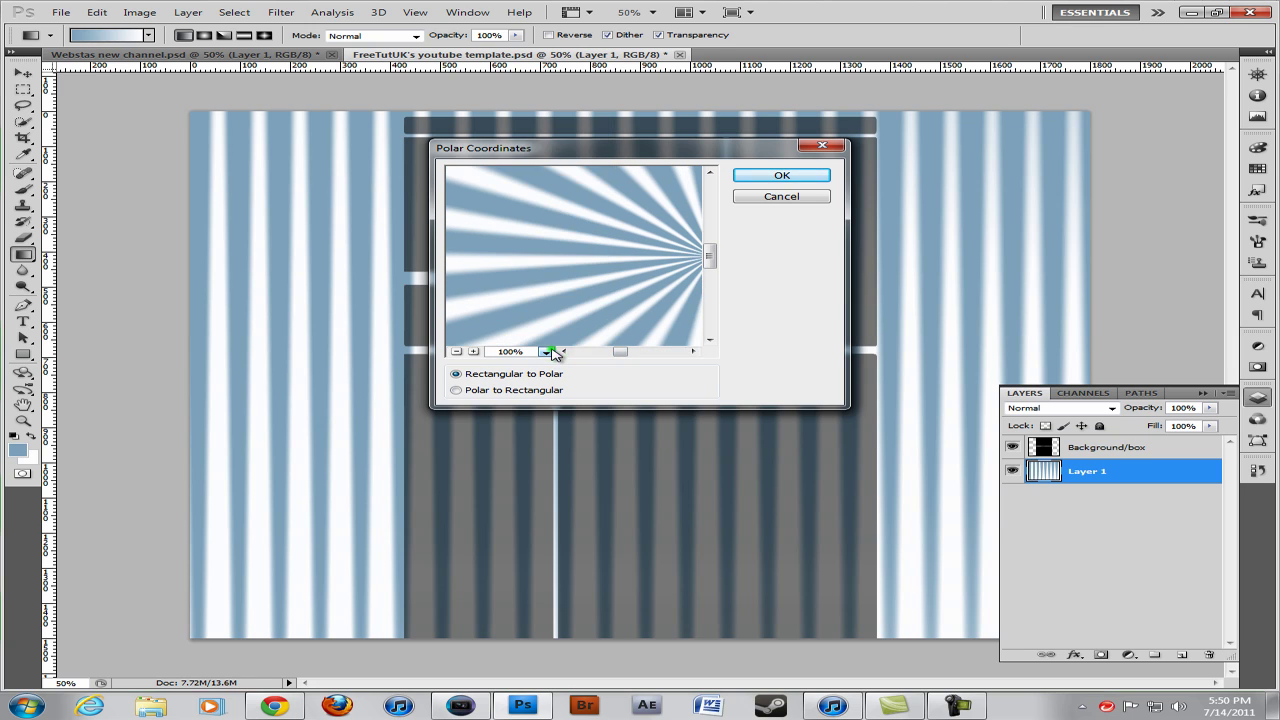
drag(616, 353, 628, 358)
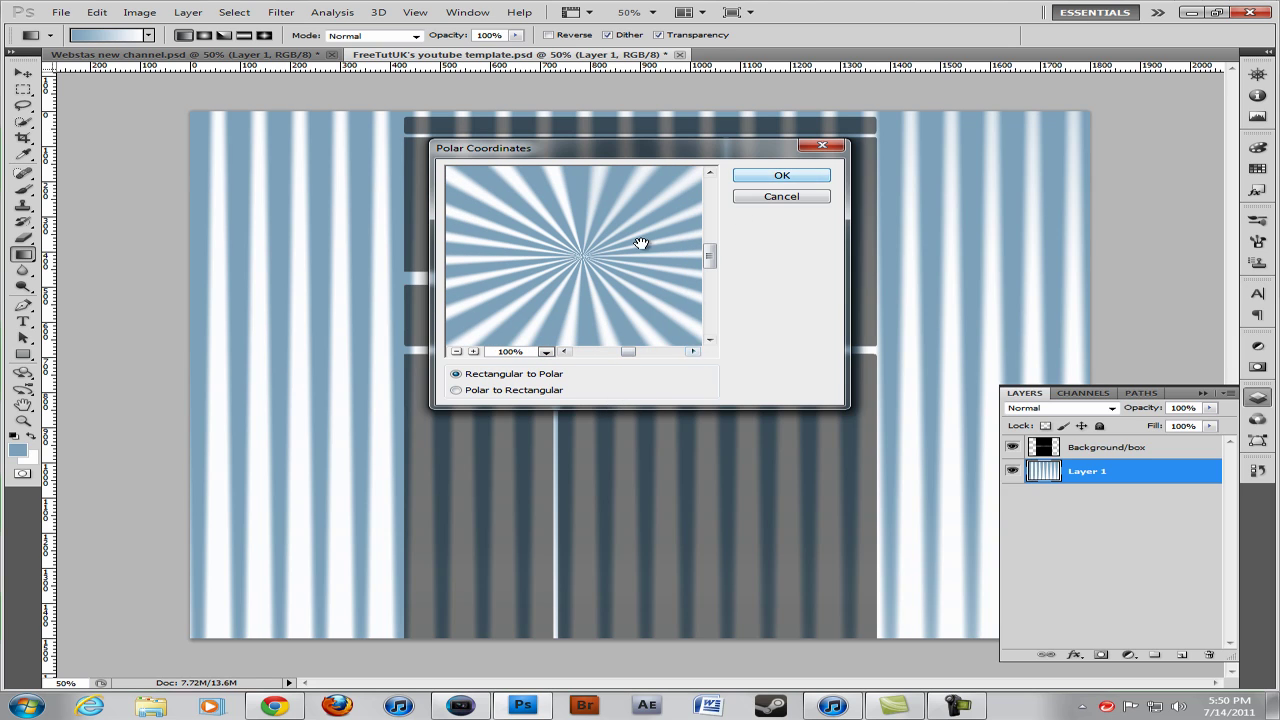
click(752, 176)
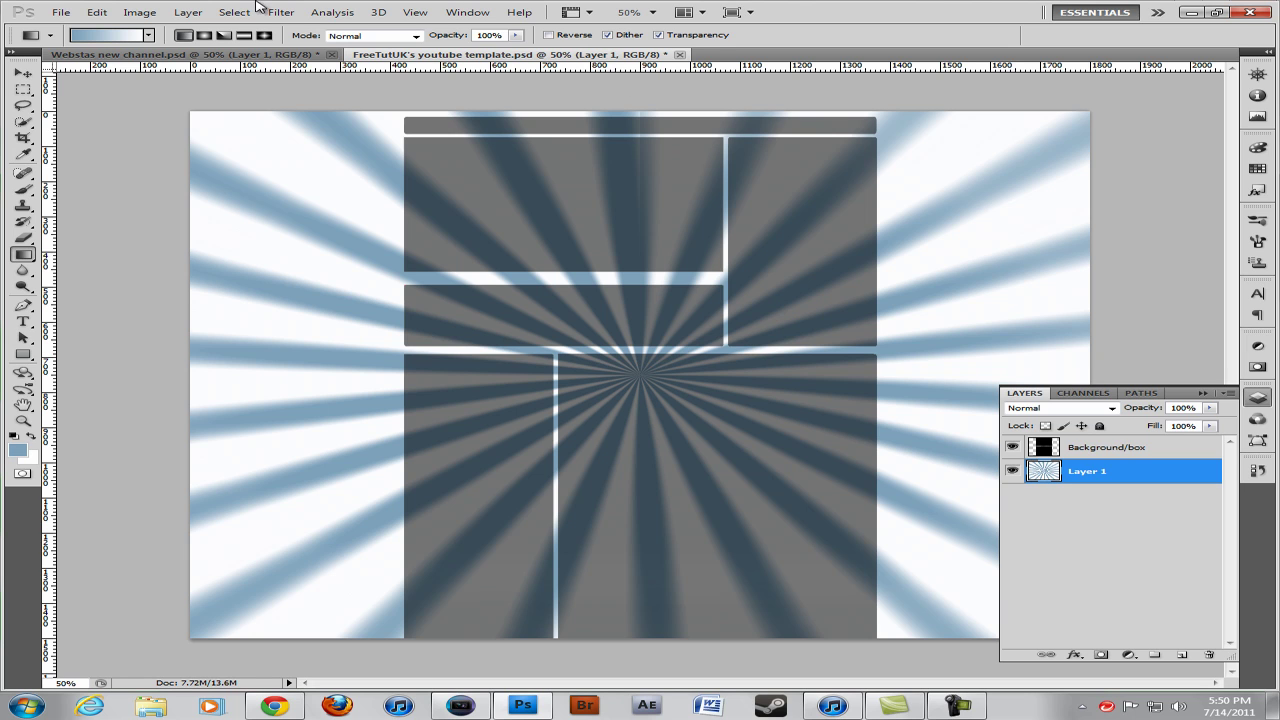
click(190, 54)
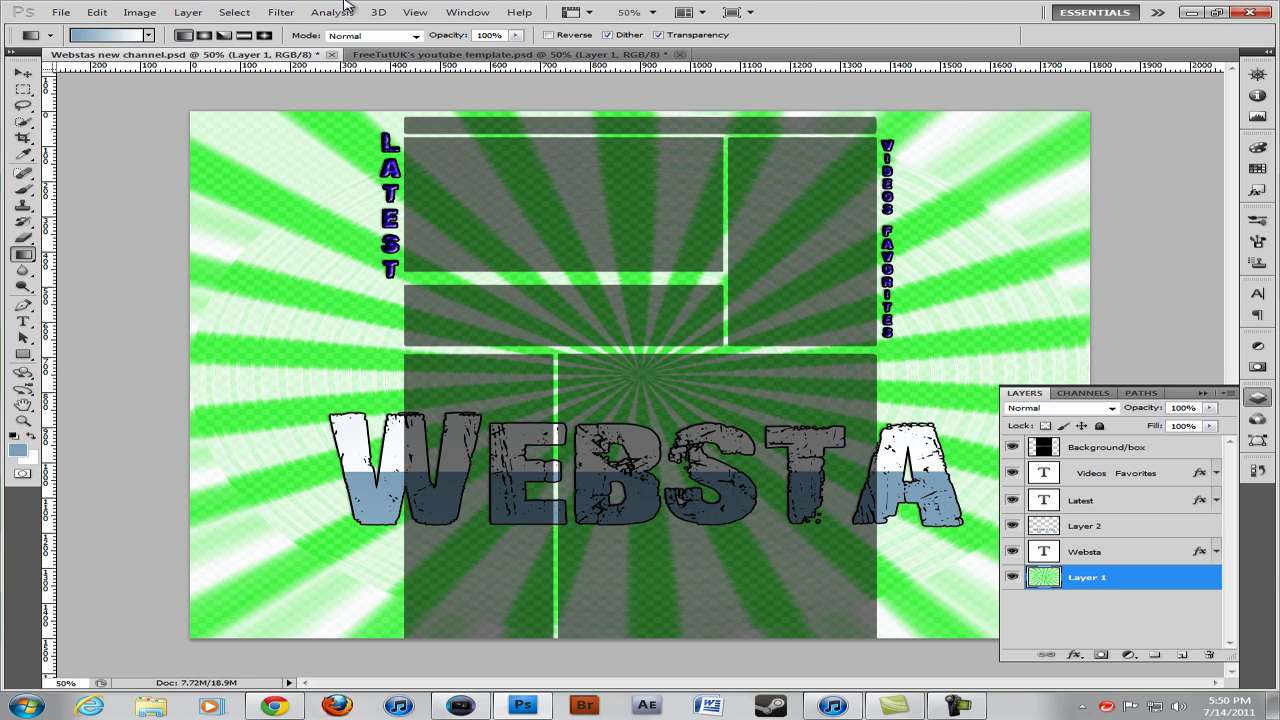
click(400, 54)
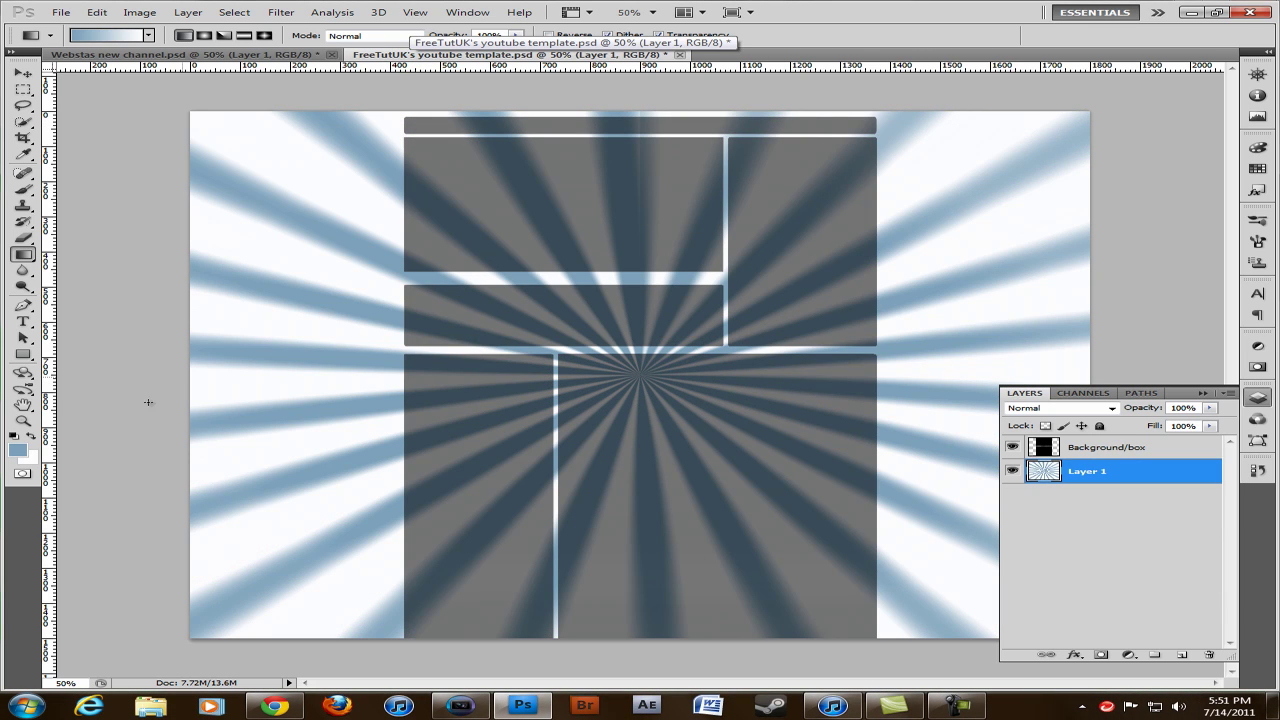
Add WEBSTA text in 28 Days Later at 425 pt across the lower banner
click(23, 323)
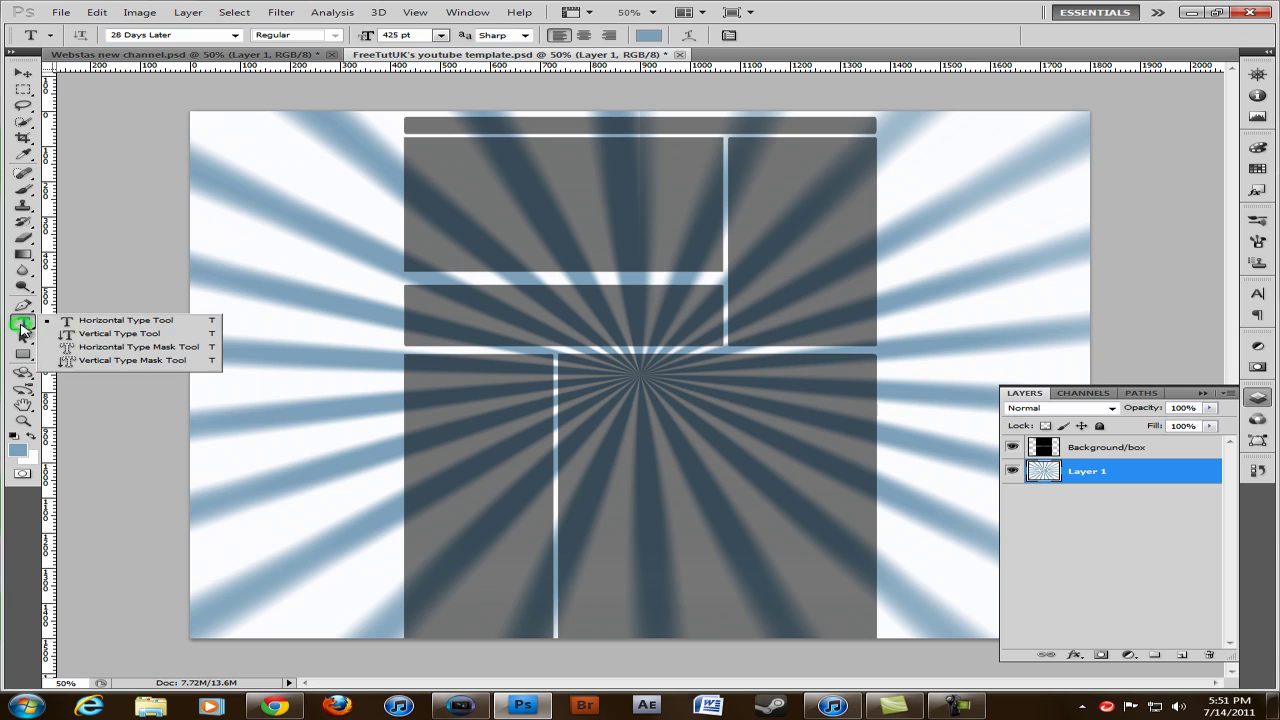
click(93, 324)
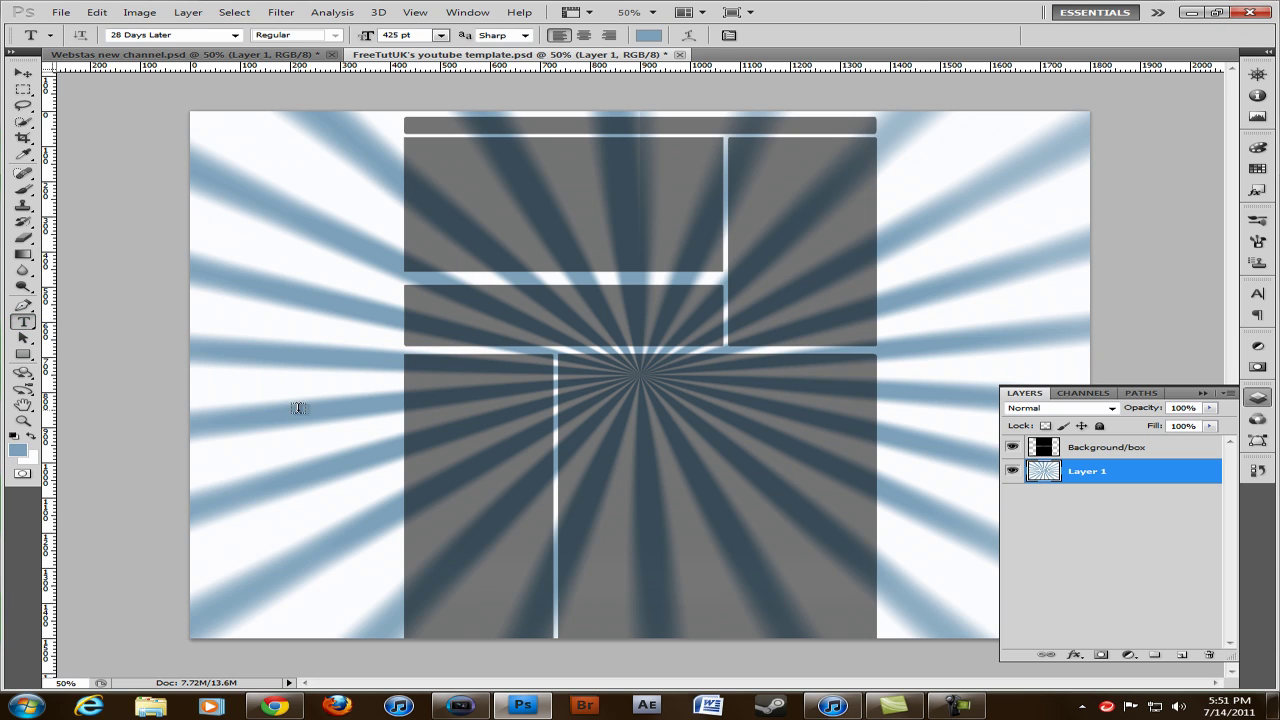
drag(311, 388, 962, 568)
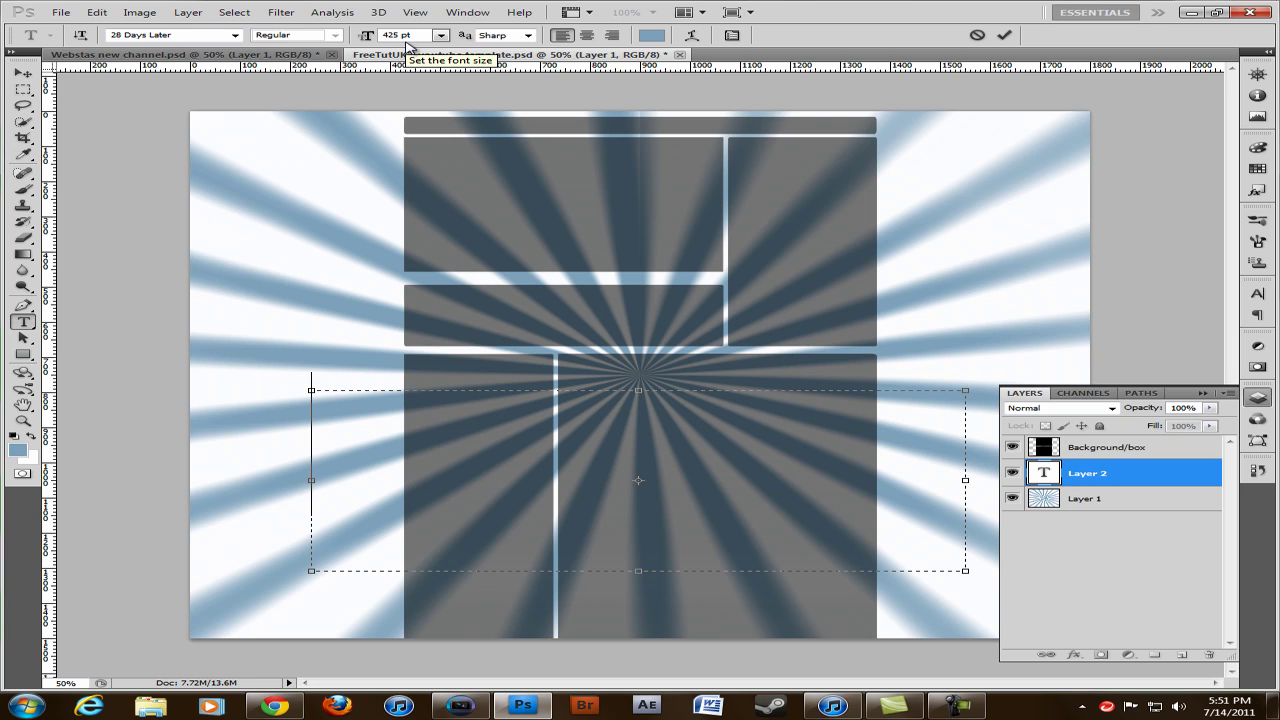
text(WEBSTA)
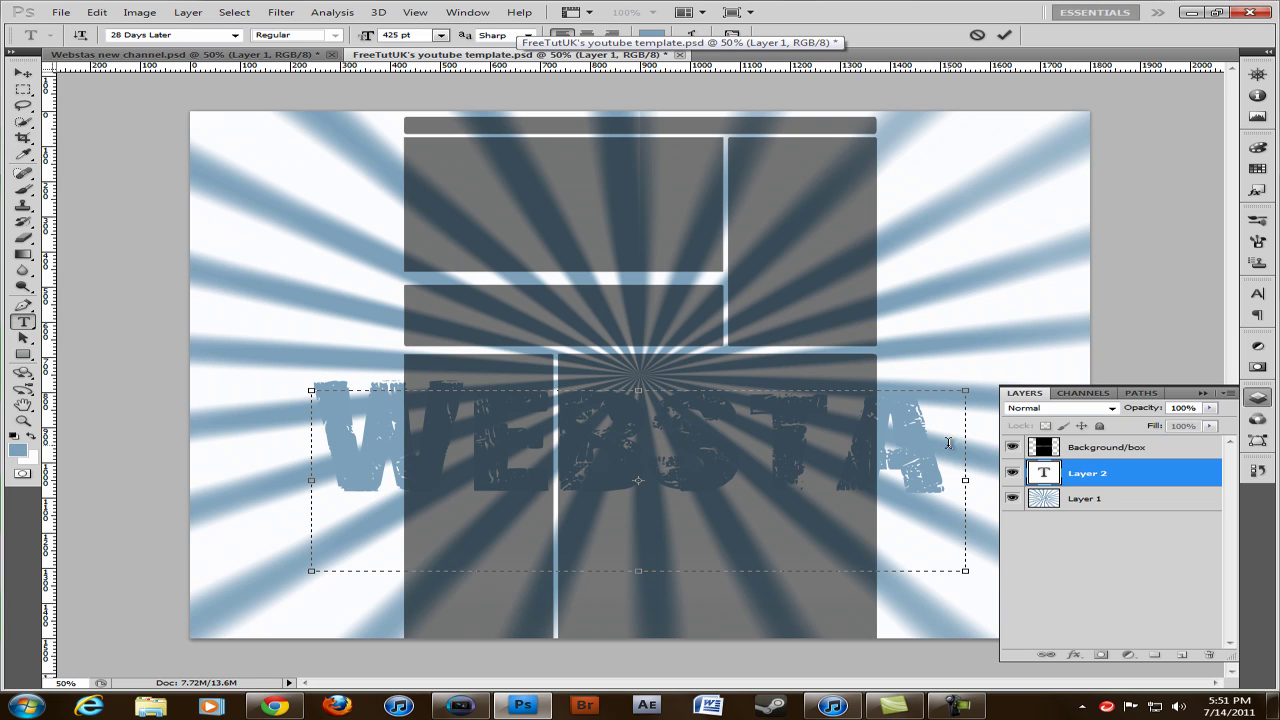
click(1100, 542)
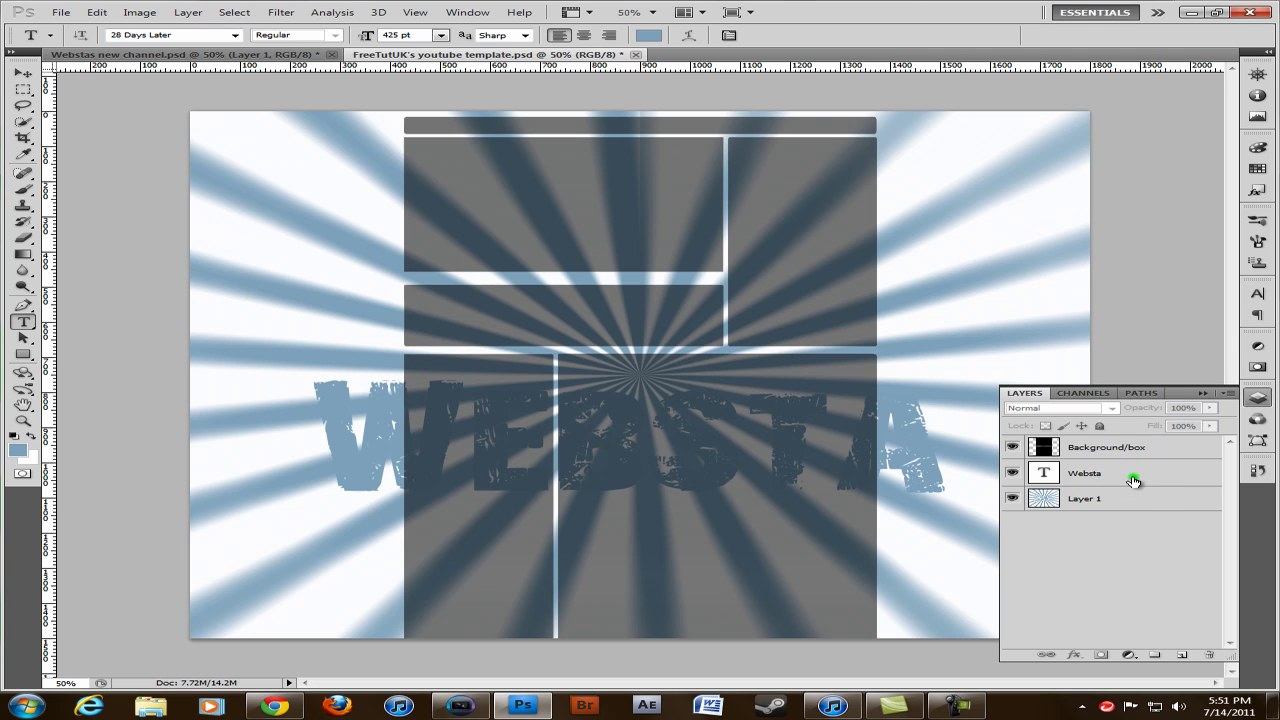
Give the Websta layer a Drop Shadow, Bevel and Emboss with Contour, and 4 px black Stroke
double_click(1133, 482)
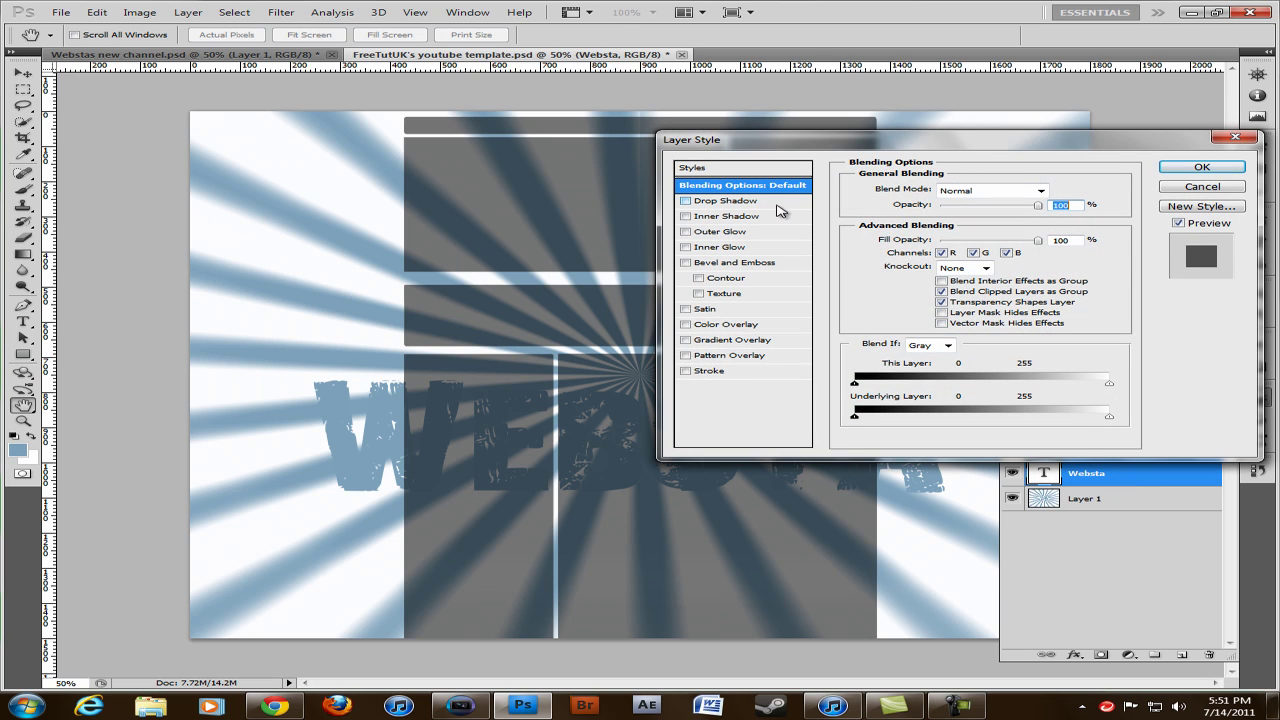
click(687, 202)
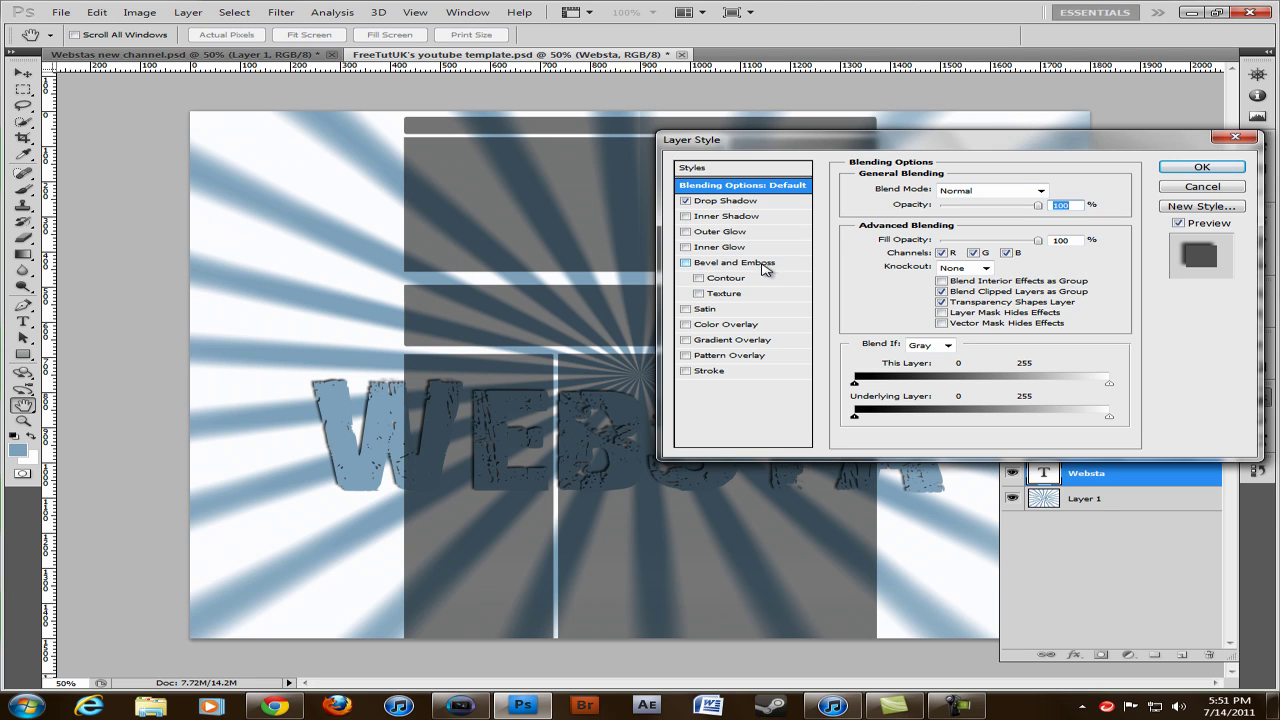
click(686, 263)
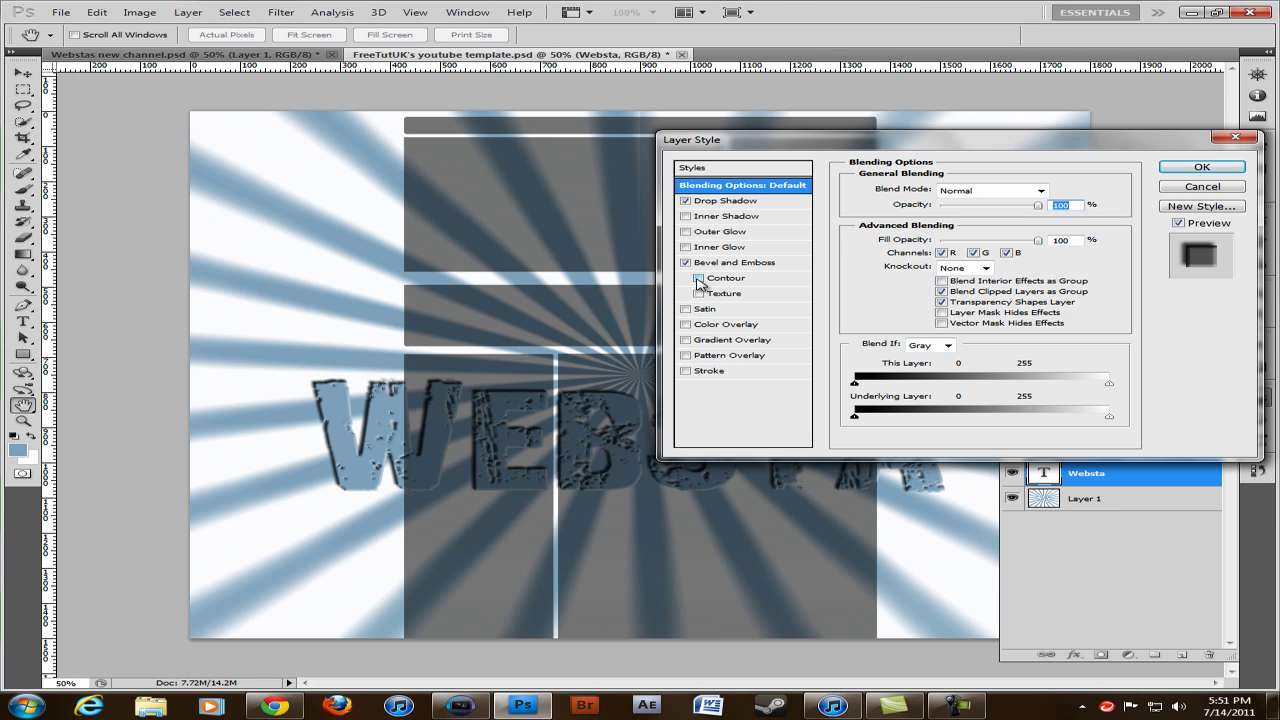
click(697, 280)
click(705, 372)
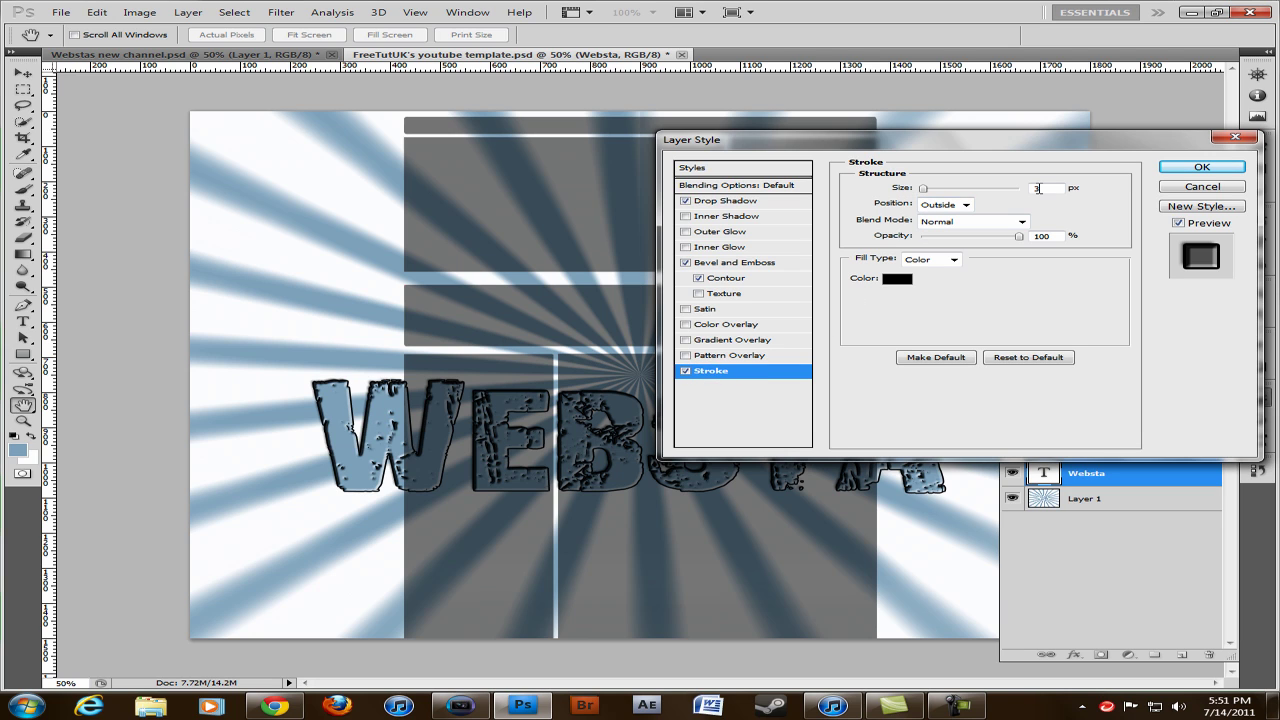
click(1030, 190)
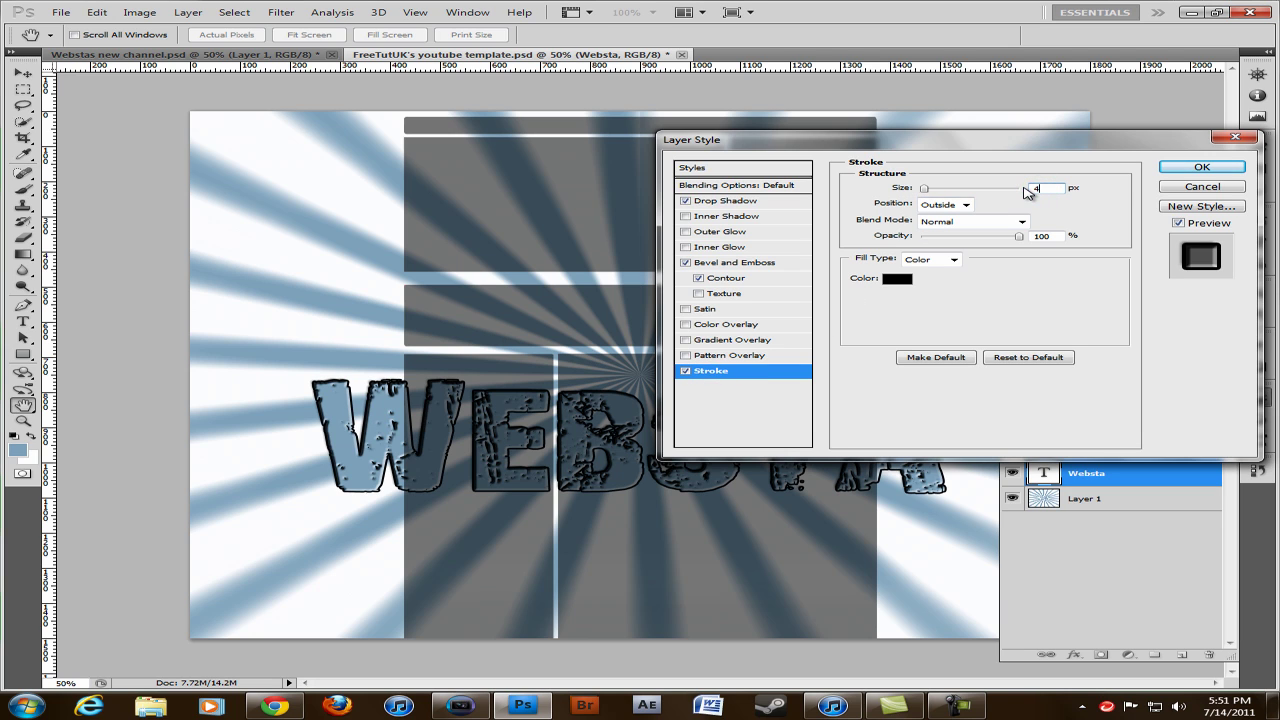
key(Return)
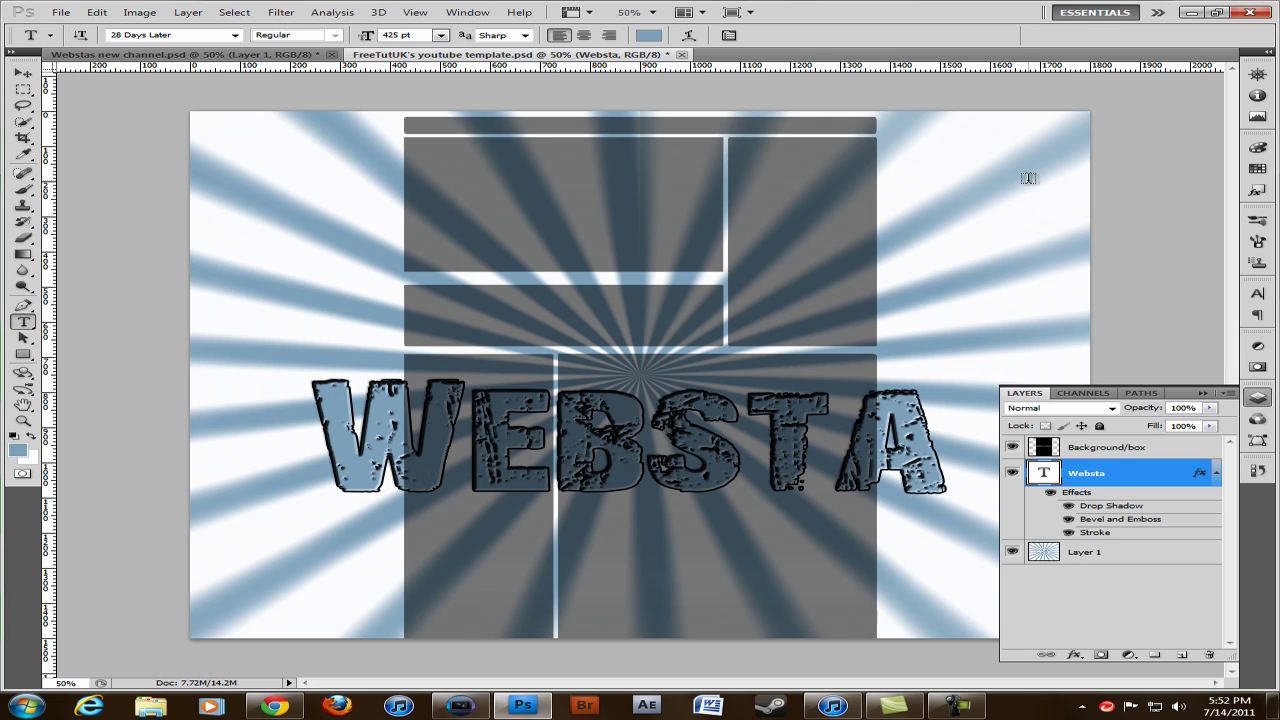
Add an empty Layer 2 above Websta and load the WEBSTA lettering as a selection
click(1216, 472)
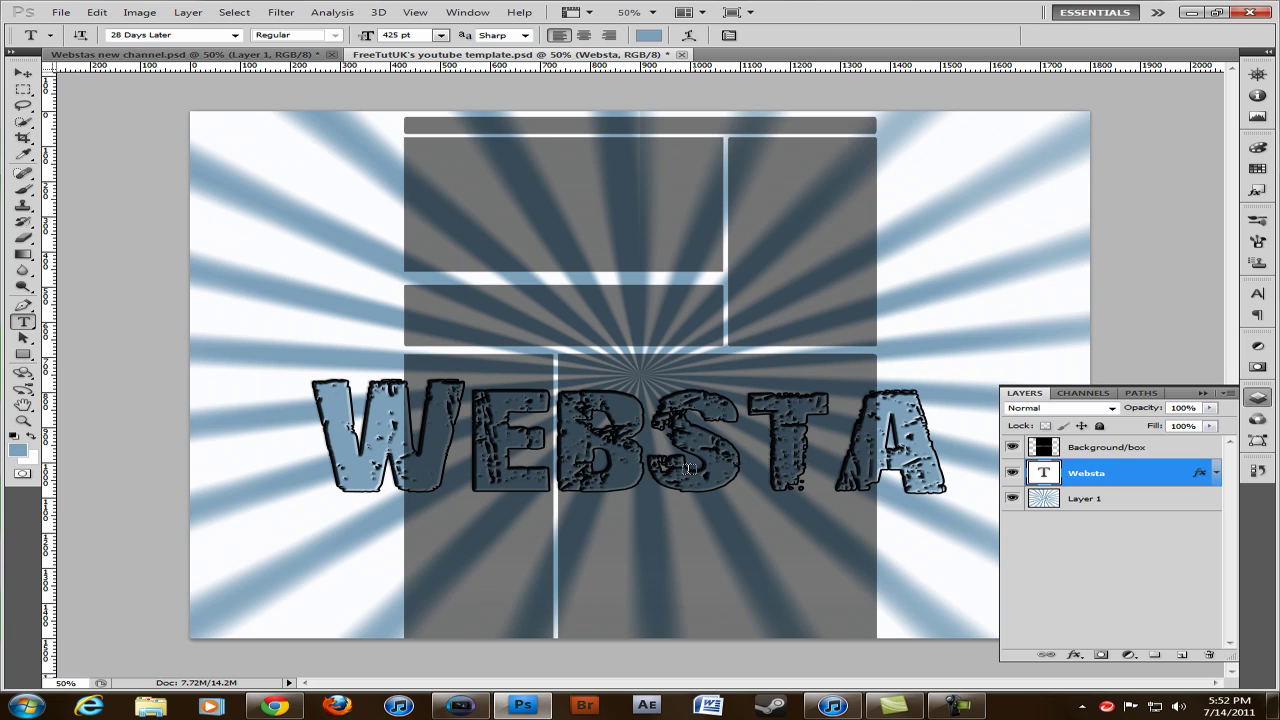
click(1181, 655)
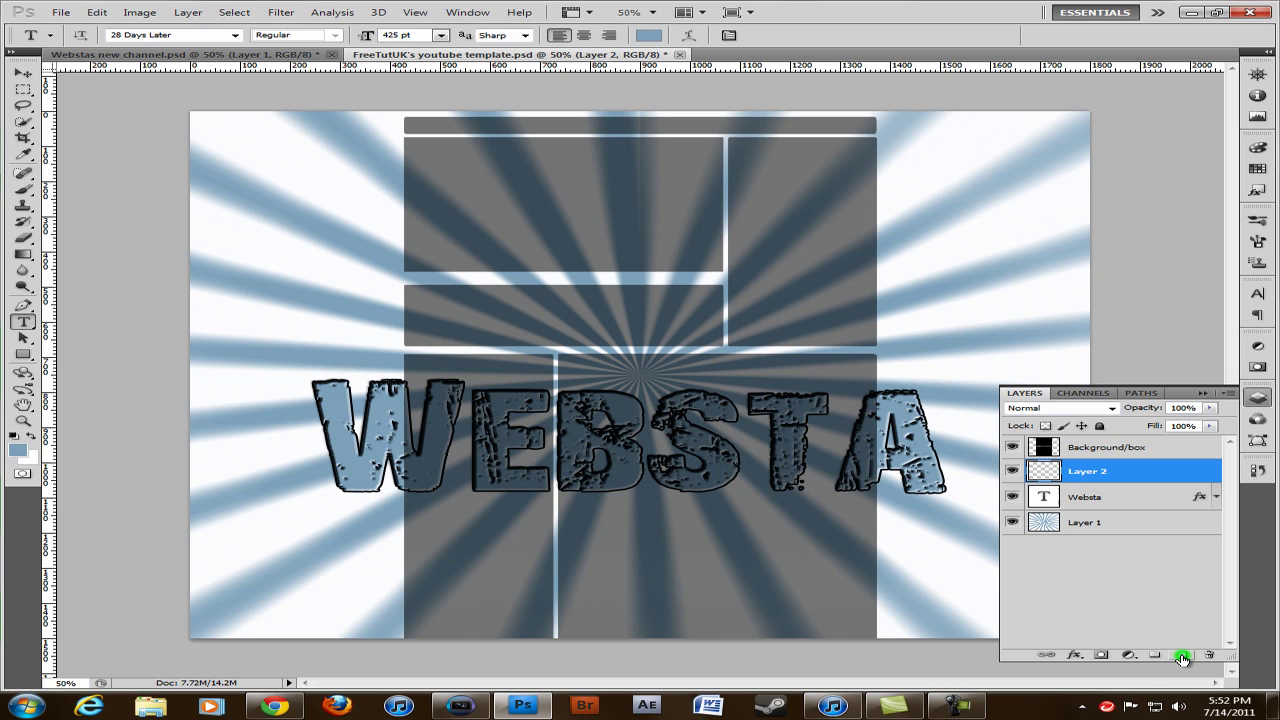
ctrl+click(1046, 498)
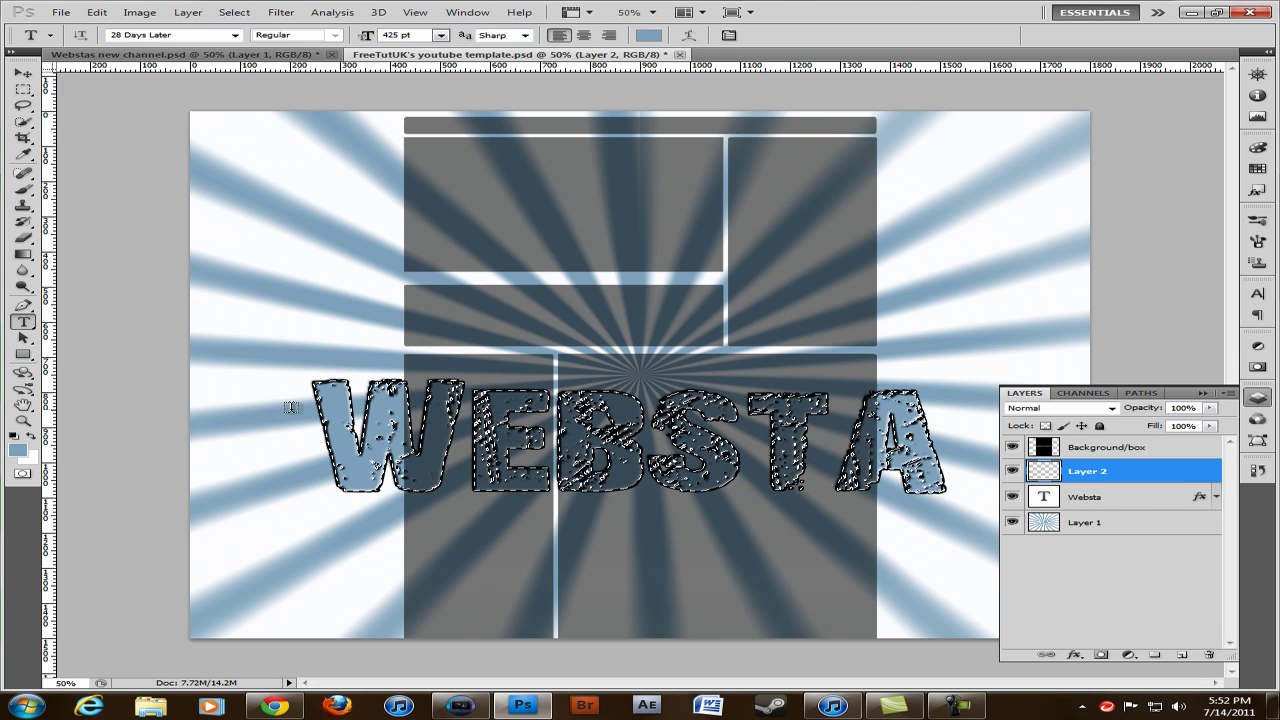
drag(22, 253, 90, 257)
click(91, 253)
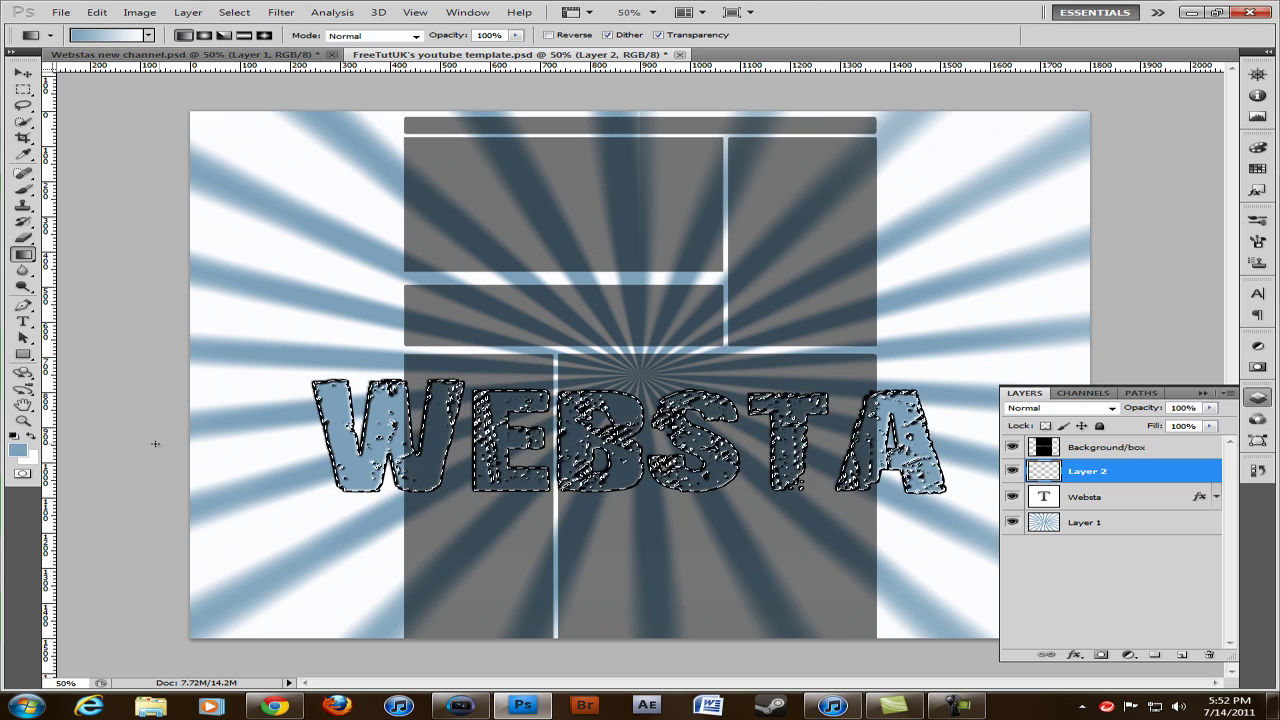
Set the foreground colour to a fully saturated bright mint green
click(16, 450)
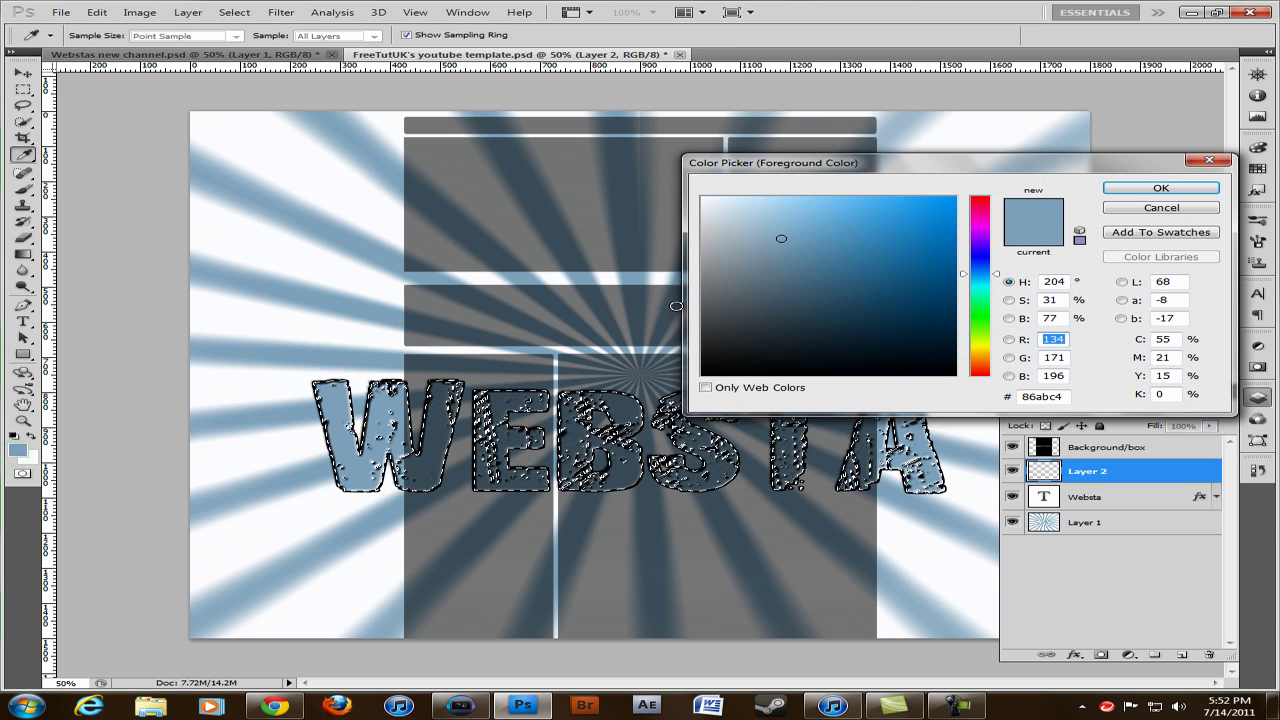
click(852, 262)
mouse_move(881, 247)
mouse_down()
mouse_move(955, 198)
mouse_move(786, 206)
mouse_move(956, 197)
mouse_move(986, 297)
mouse_up()
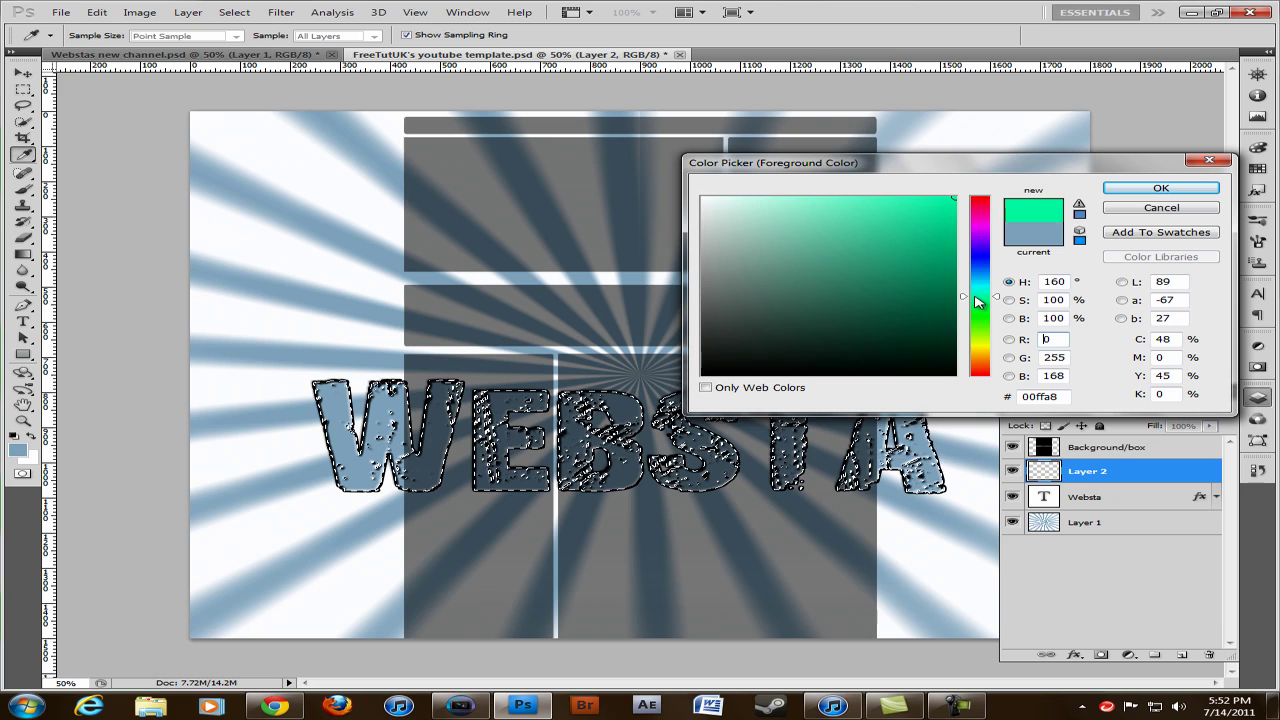
click(1106, 188)
key(g)
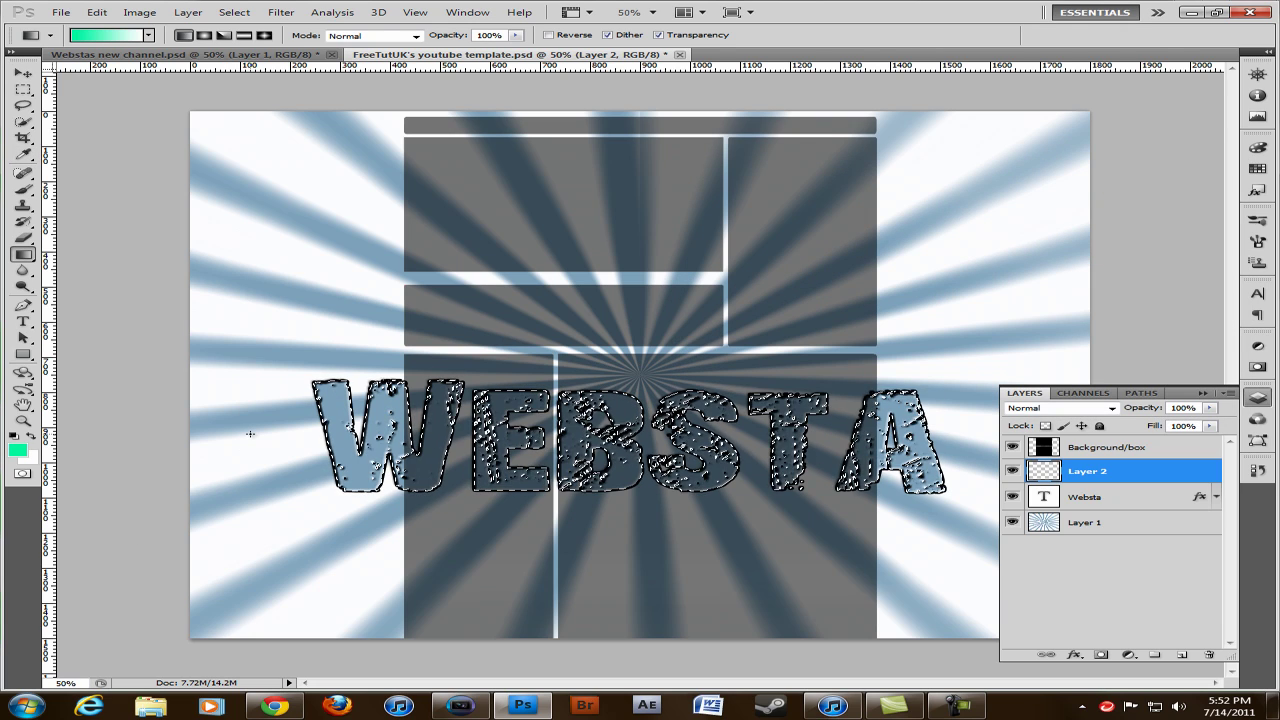
Drag a trial green gradient over WEBSTA, compare with the Webstas banner, then delete Layer 2
drag(250, 434, 313, 437)
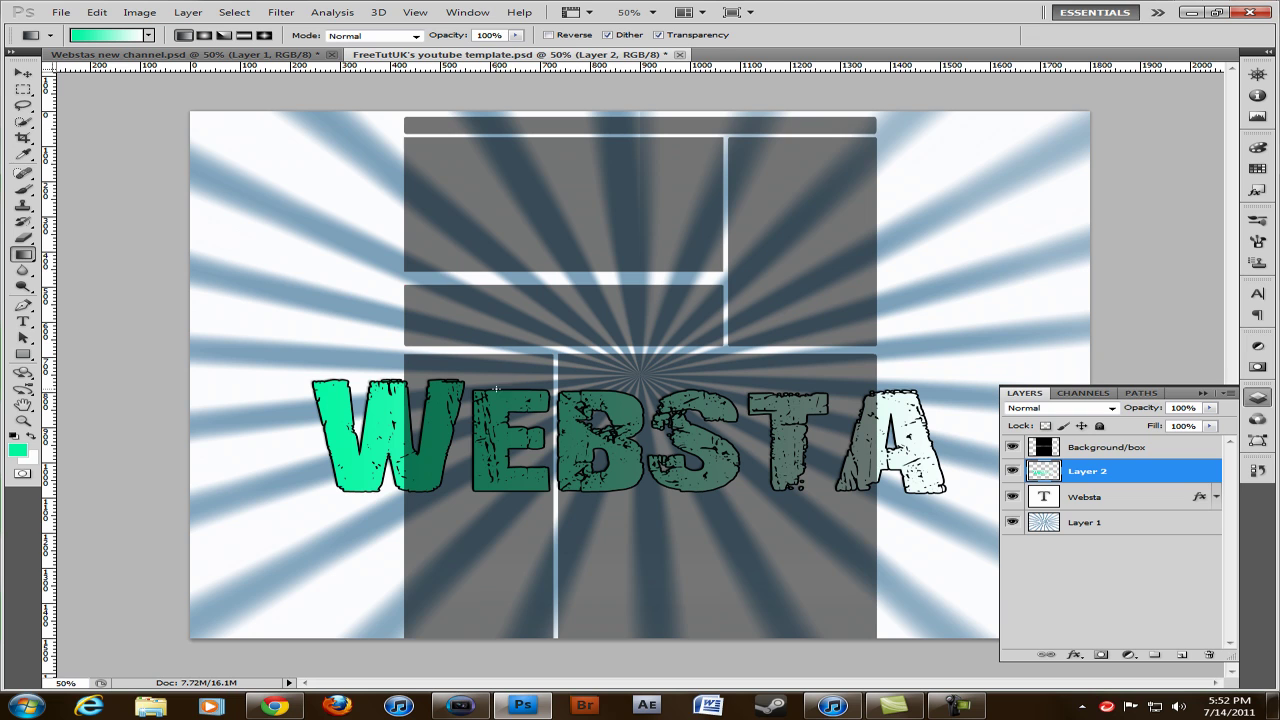
click(160, 55)
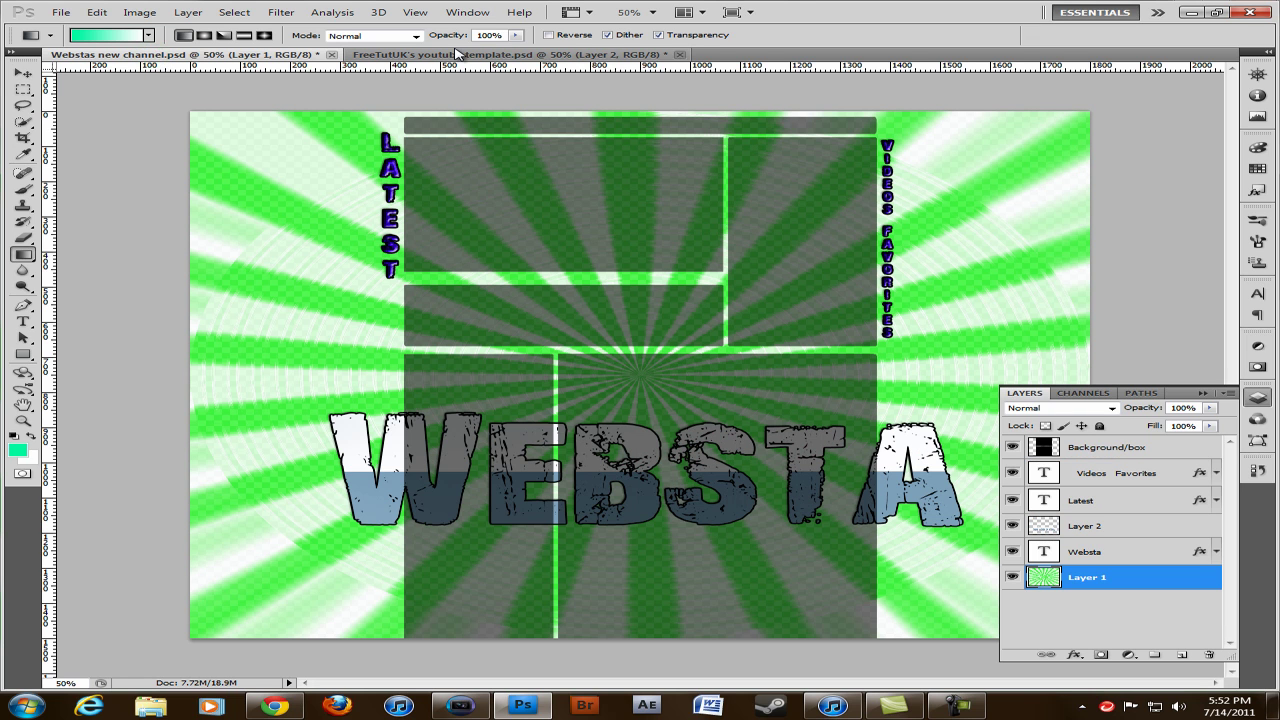
click(458, 55)
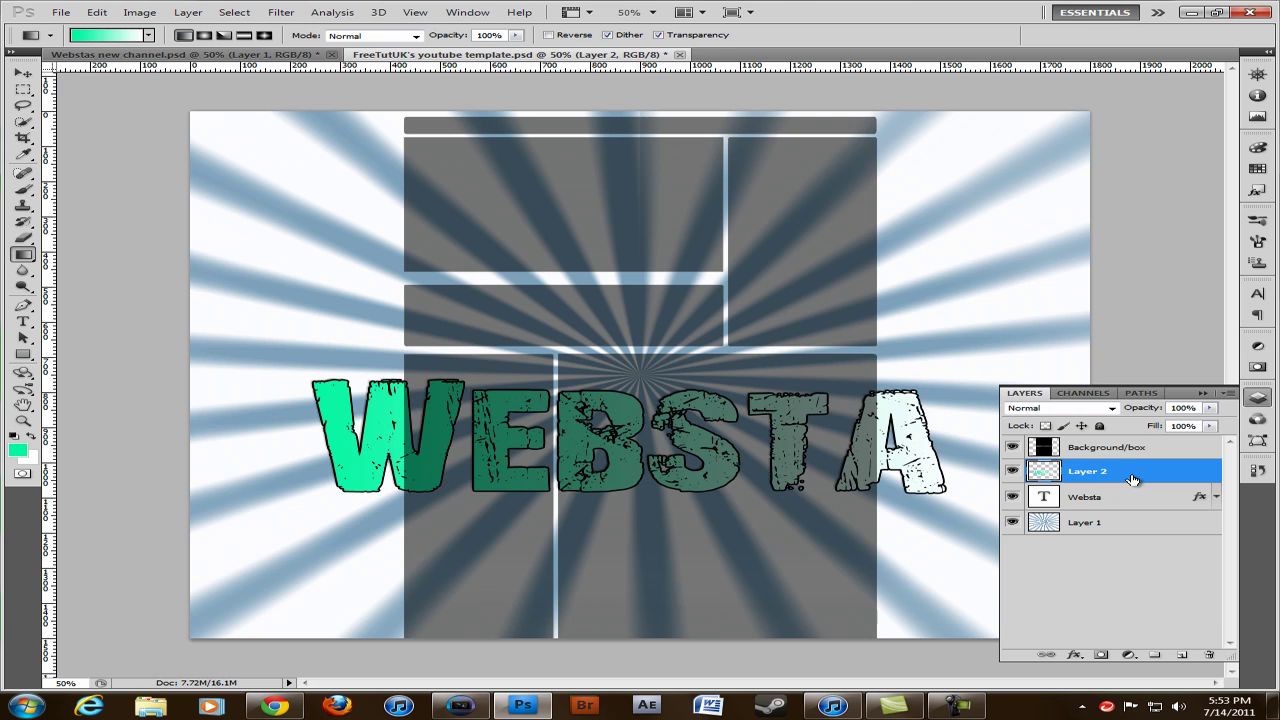
key(Delete)
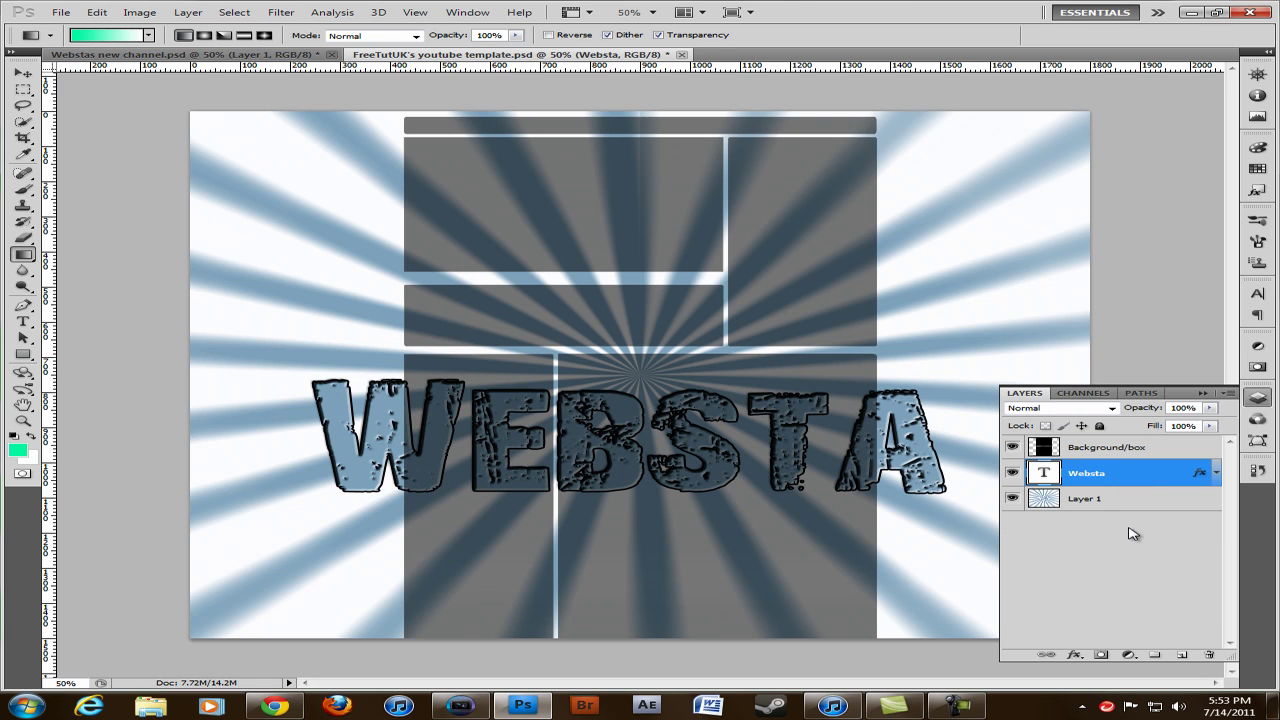
ctrl+click(1044, 474)
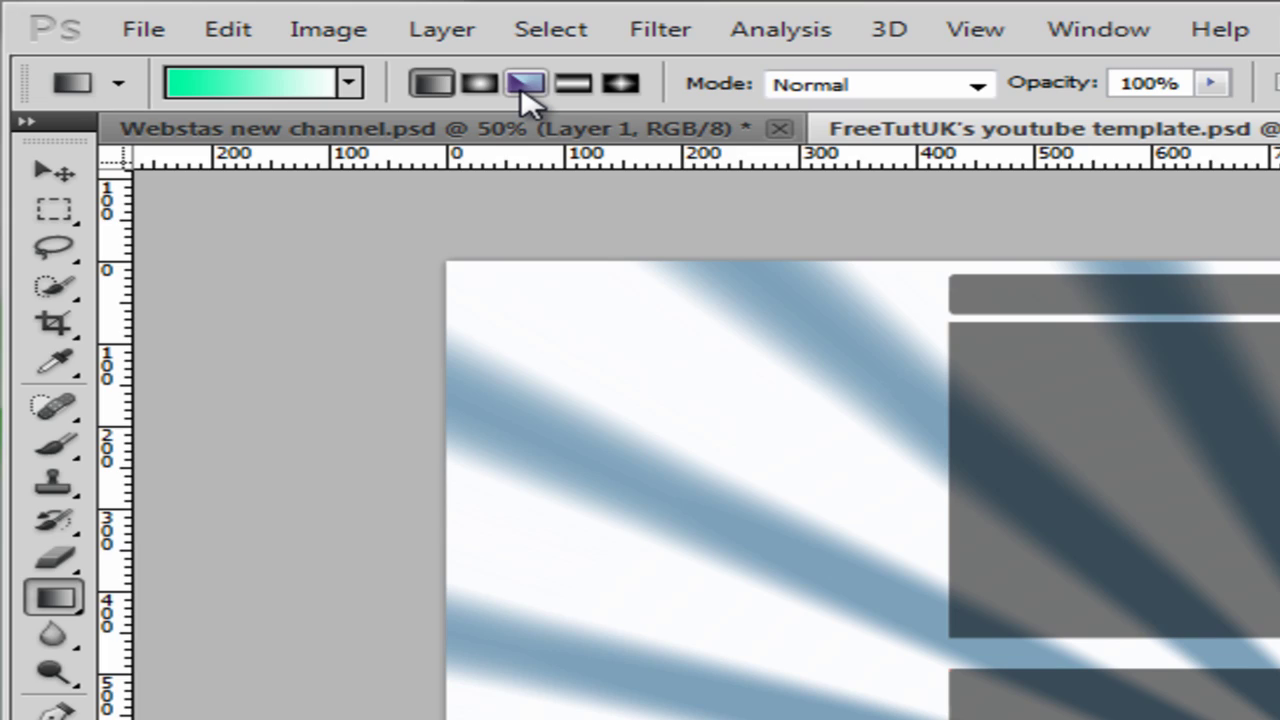
click(524, 84)
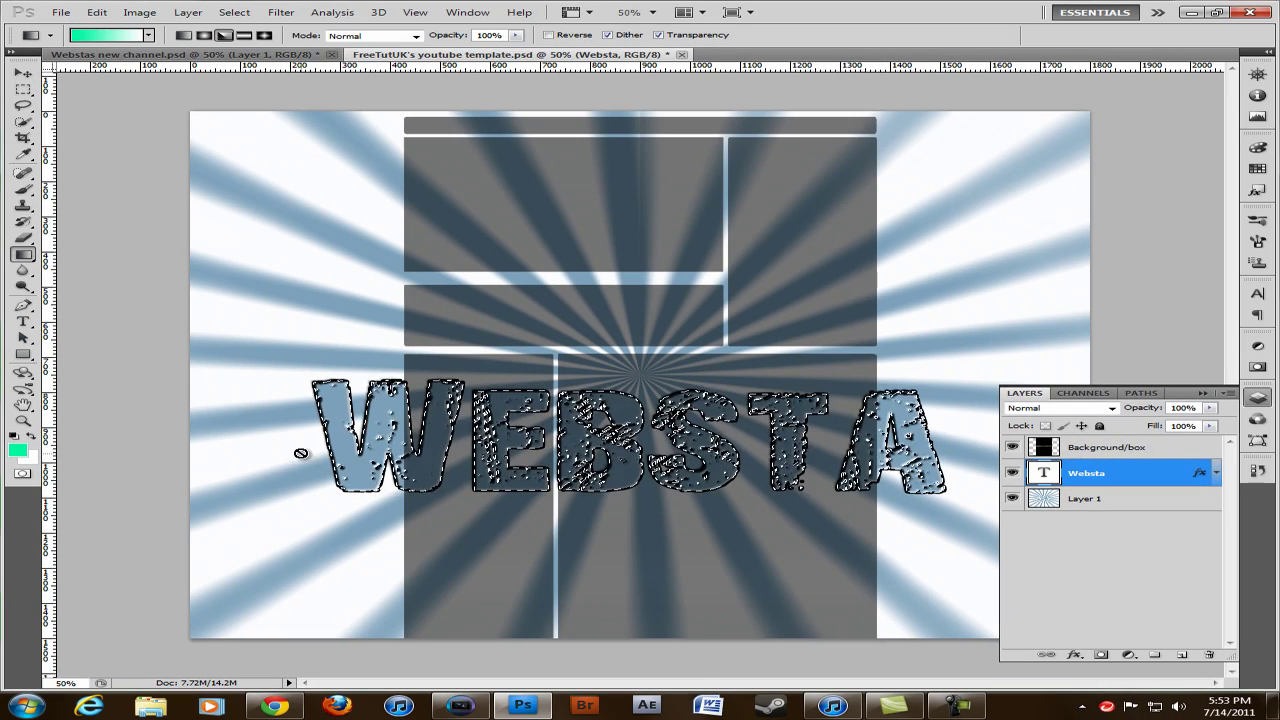
click(1182, 654)
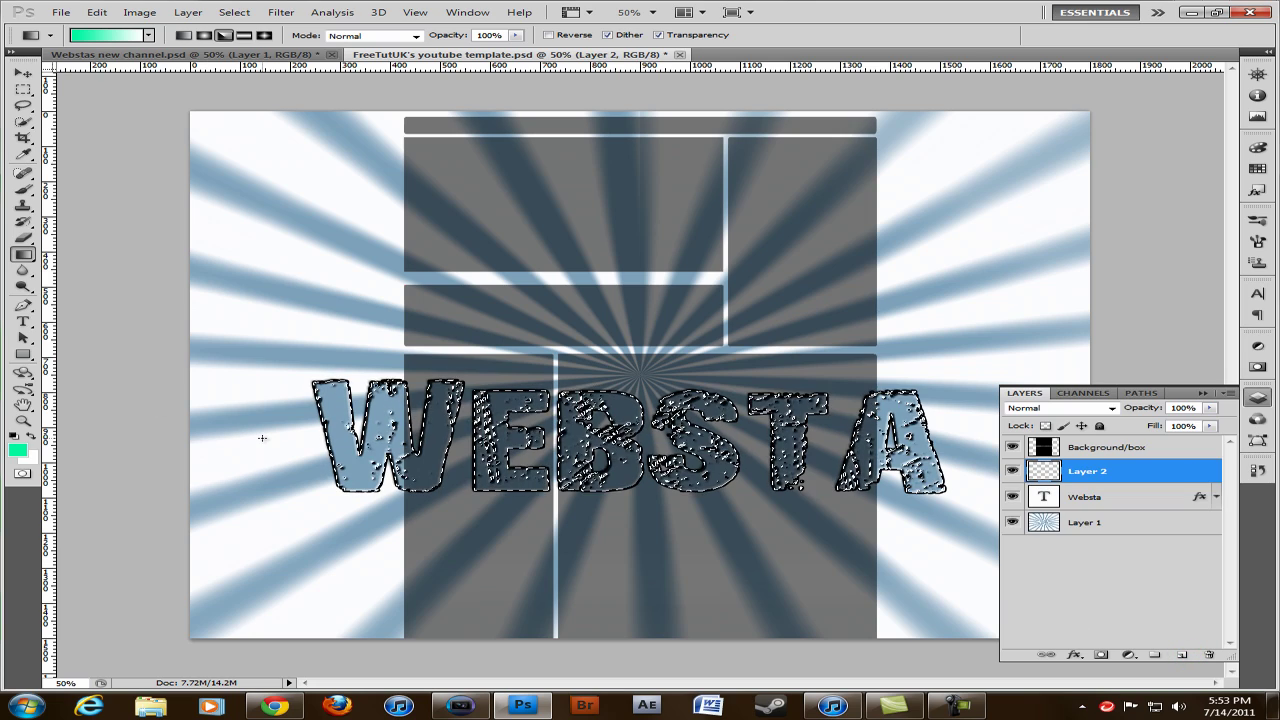
drag(251, 438, 640, 439)
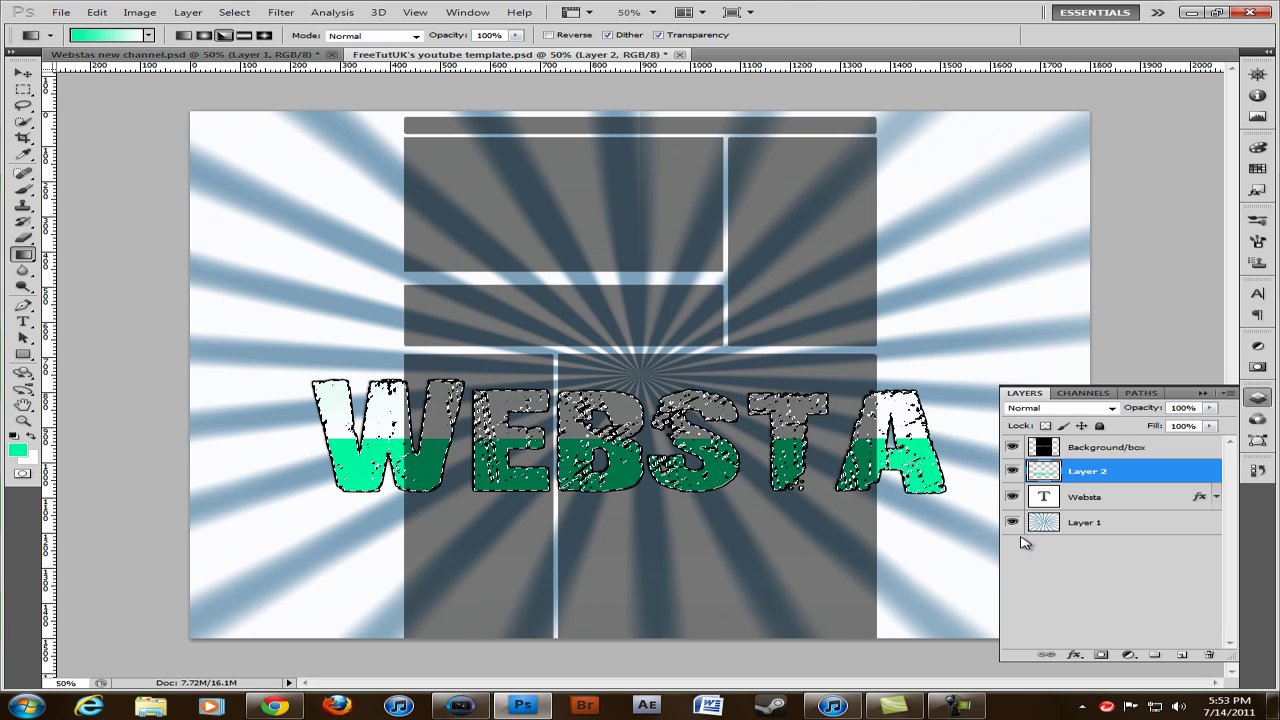
key(ctrl+d)
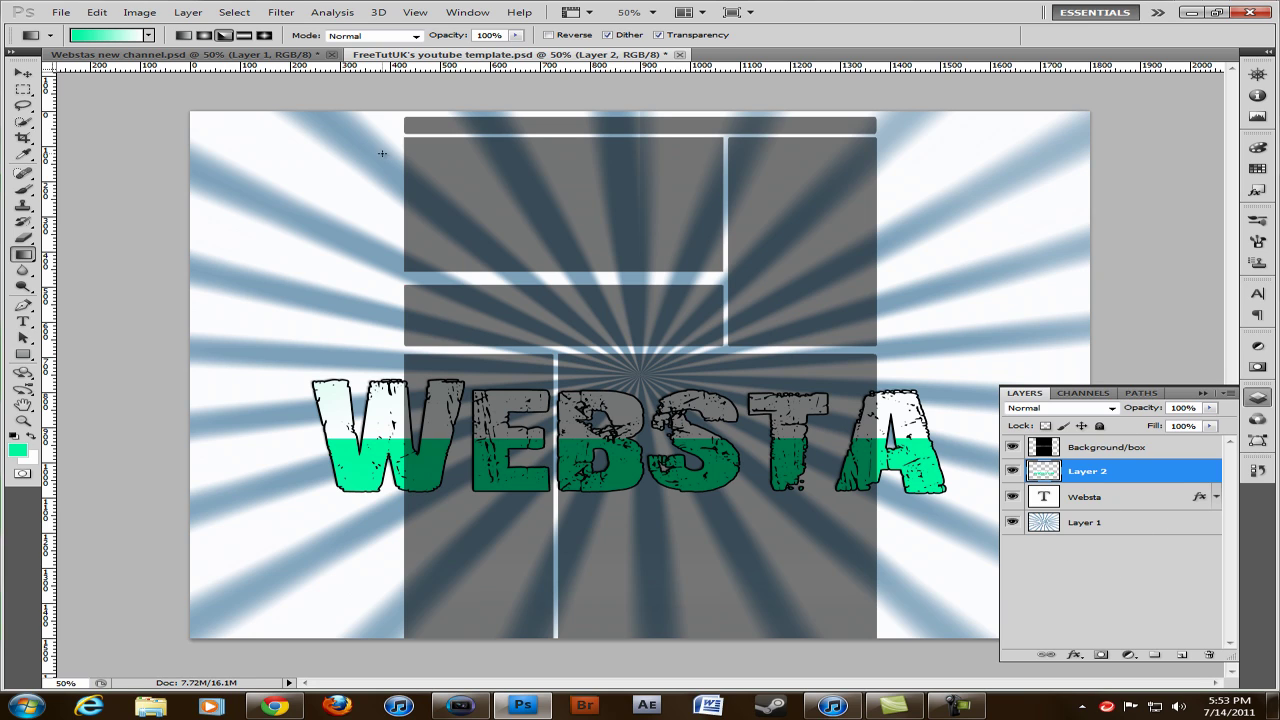
click(962, 707)
click(962, 707)
click(20, 323)
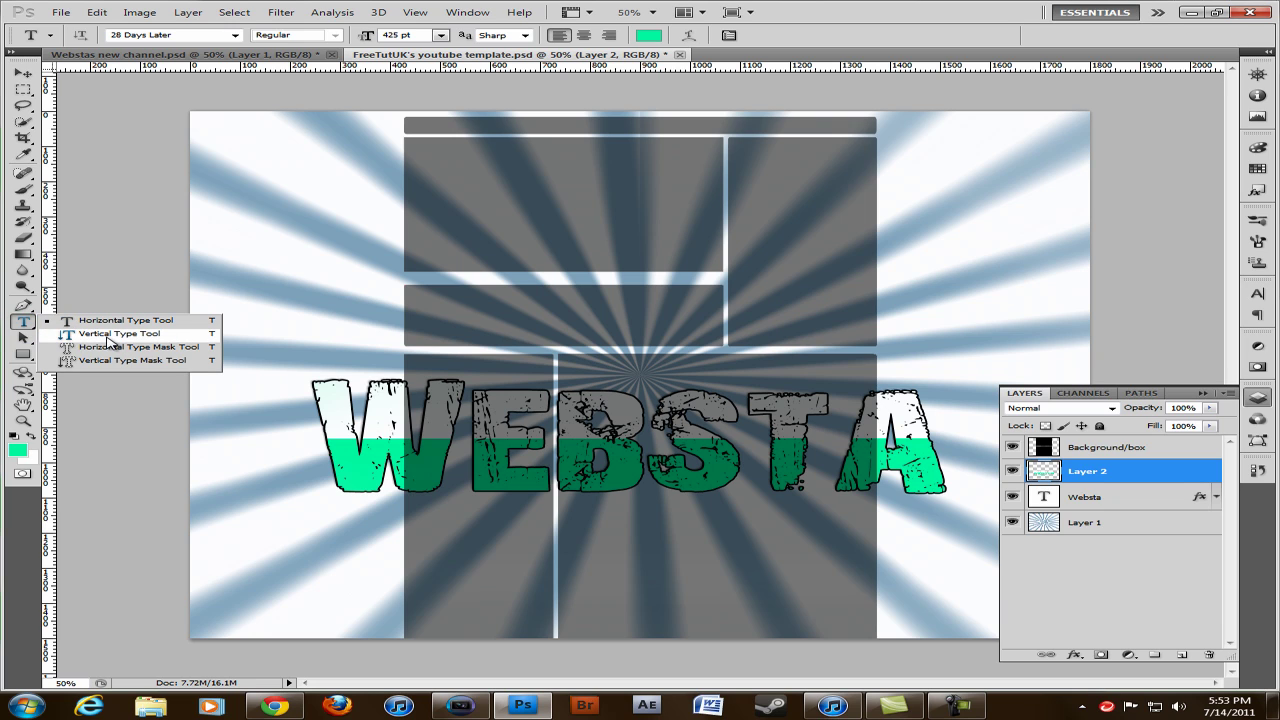
Write 'LATEST' as 48 pt vertical text in a box left of the top template box
click(108, 341)
drag(342, 138, 403, 273)
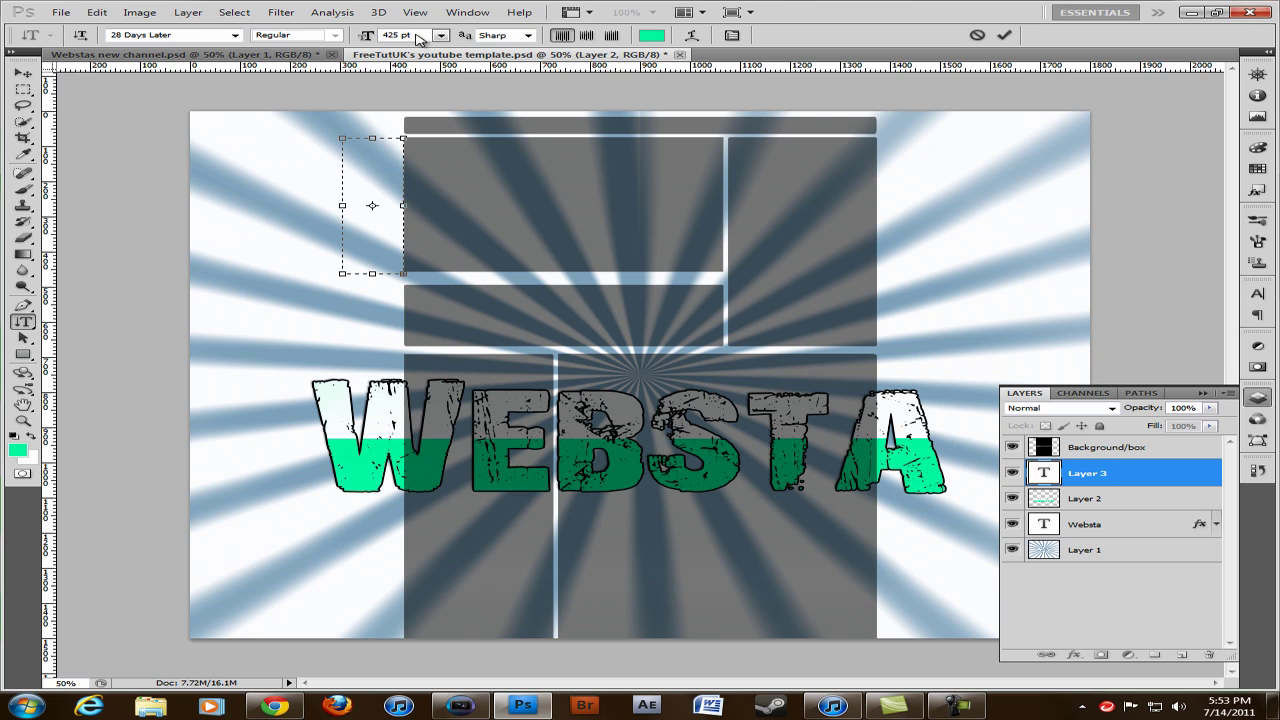
click(441, 36)
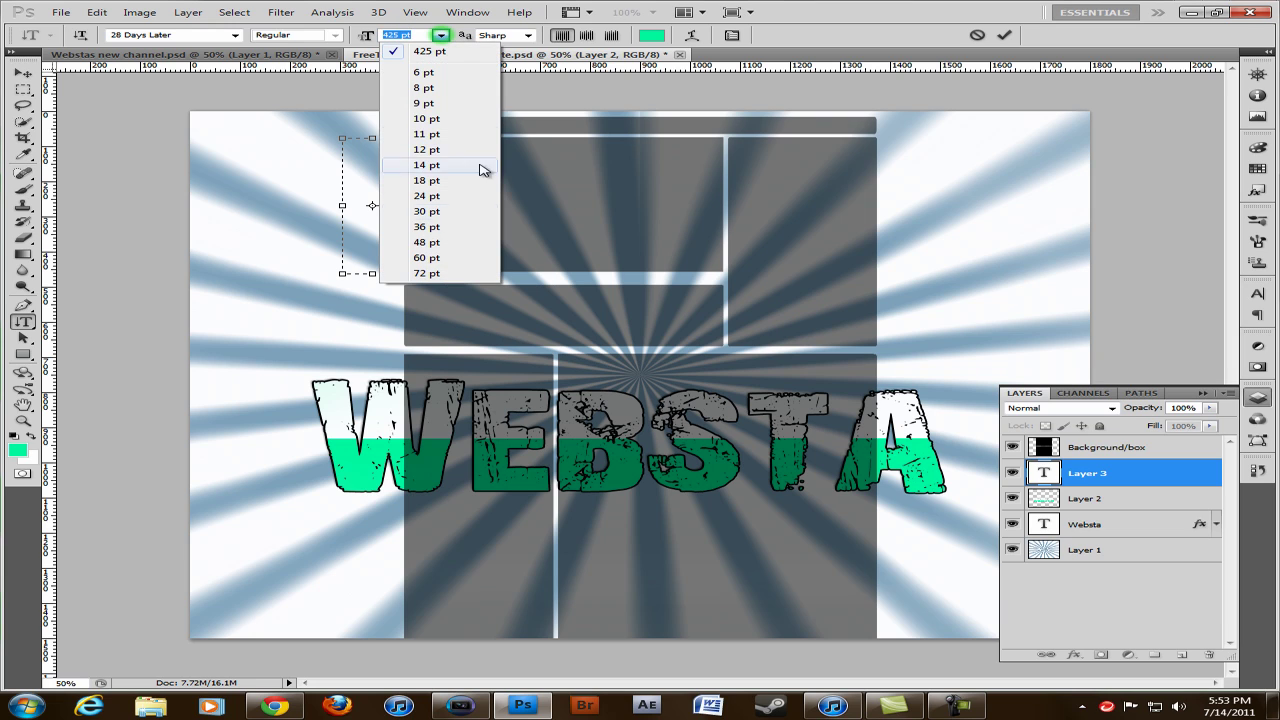
click(426, 243)
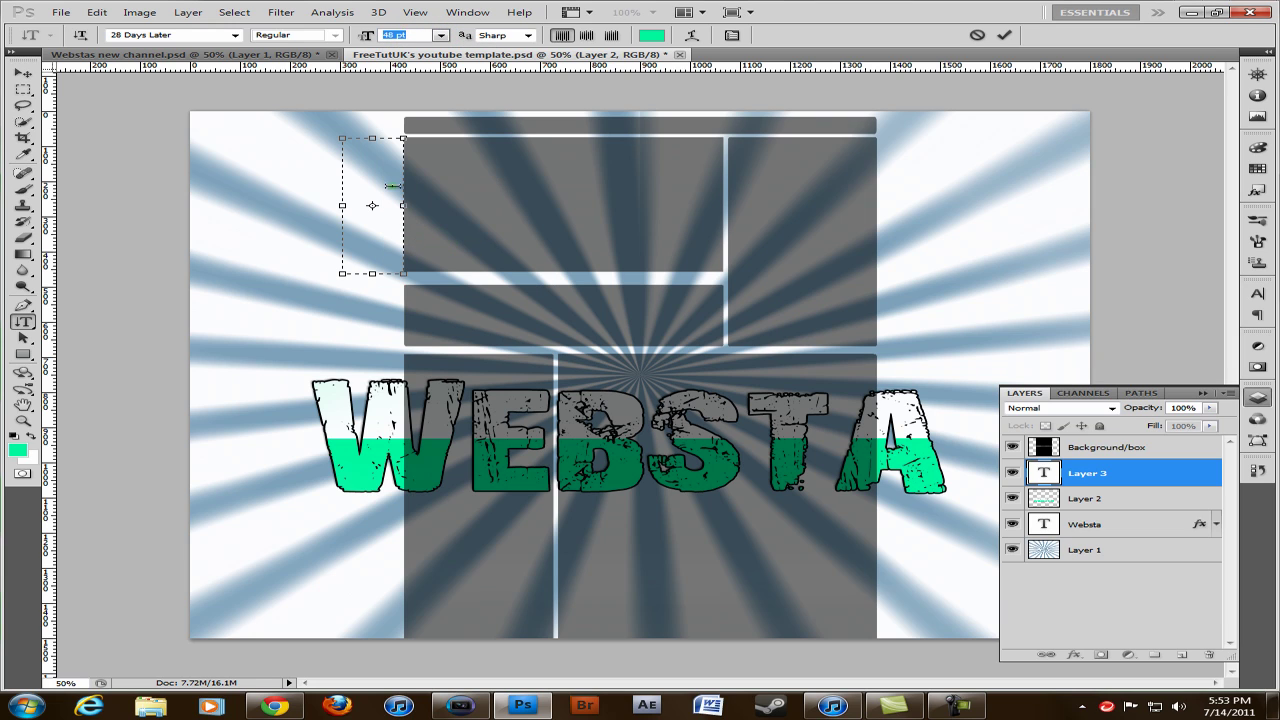
click(391, 184)
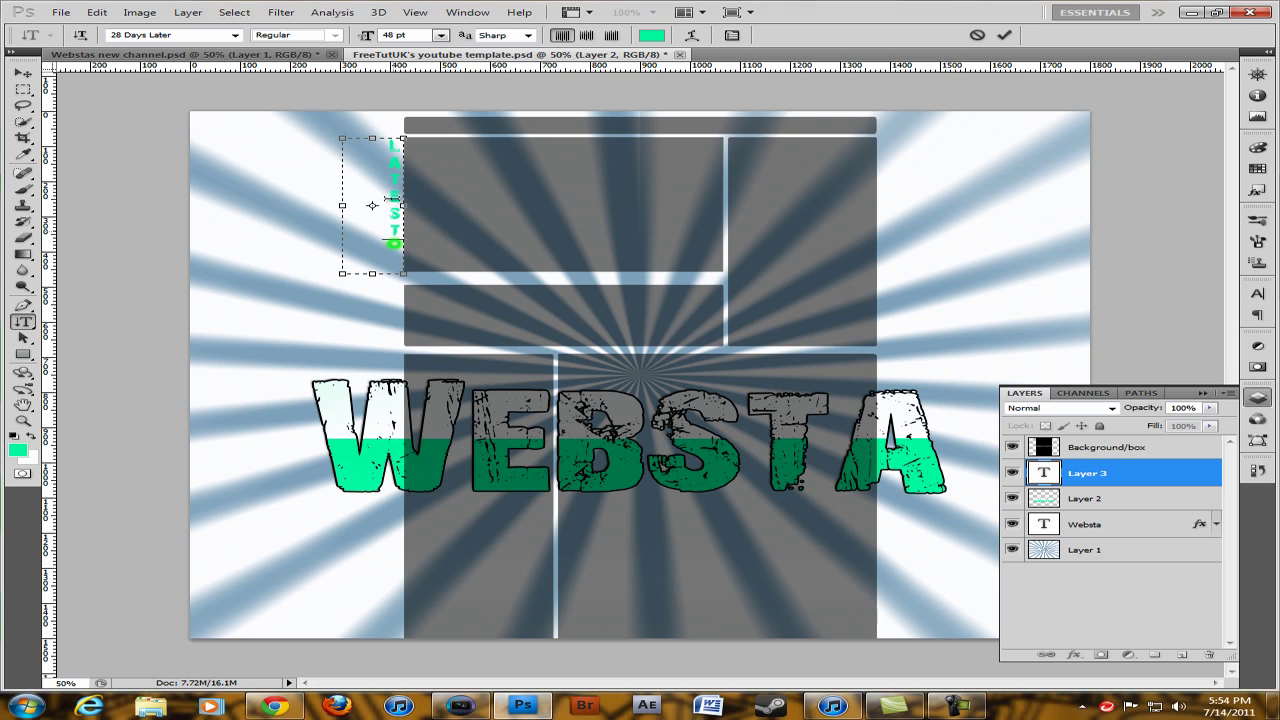
drag(396, 245, 382, 130)
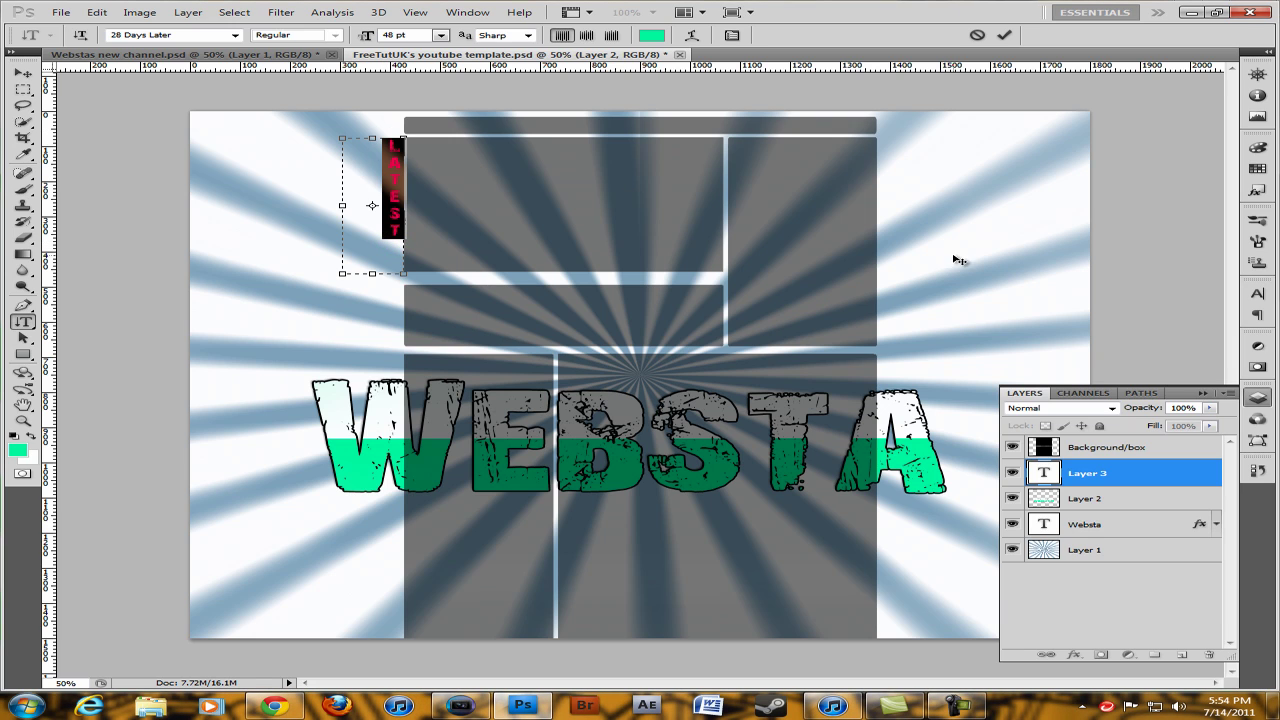
click(272, 706)
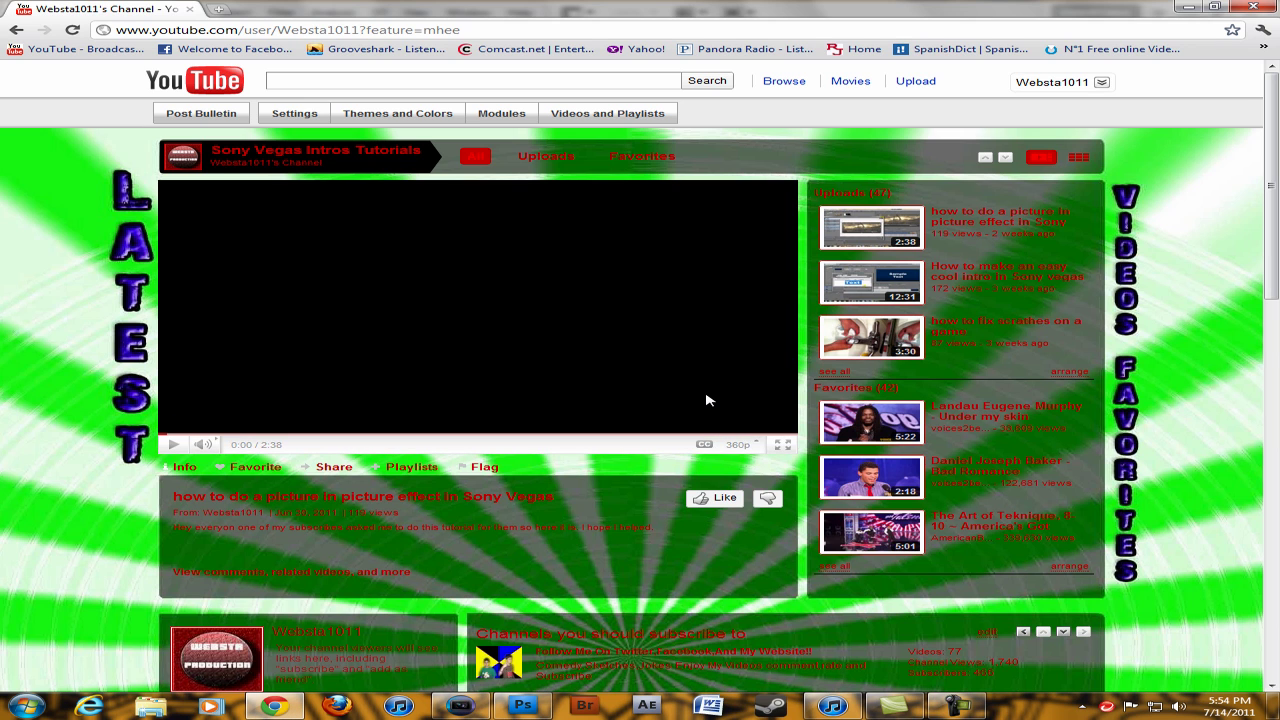
drag(1270, 111, 630, 712)
click(530, 710)
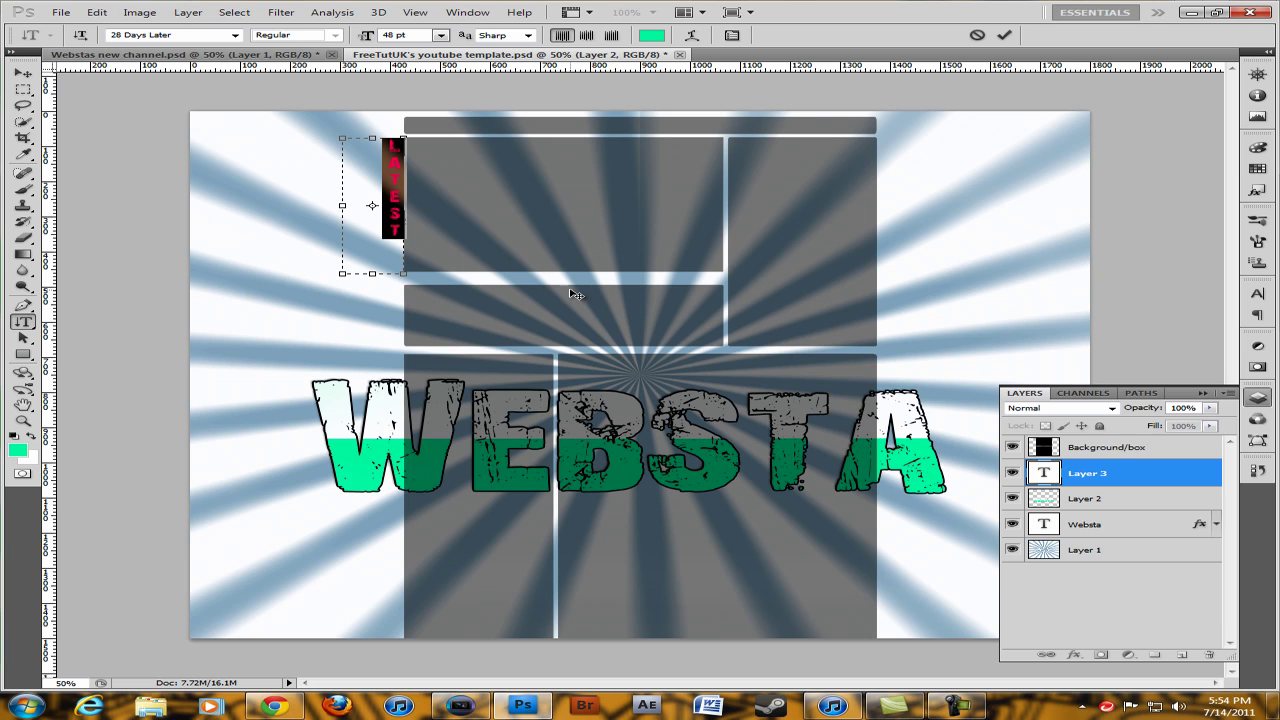
Commit the LATEST text and save the design to the Desktop as JPEG 'g gty'
click(358, 254)
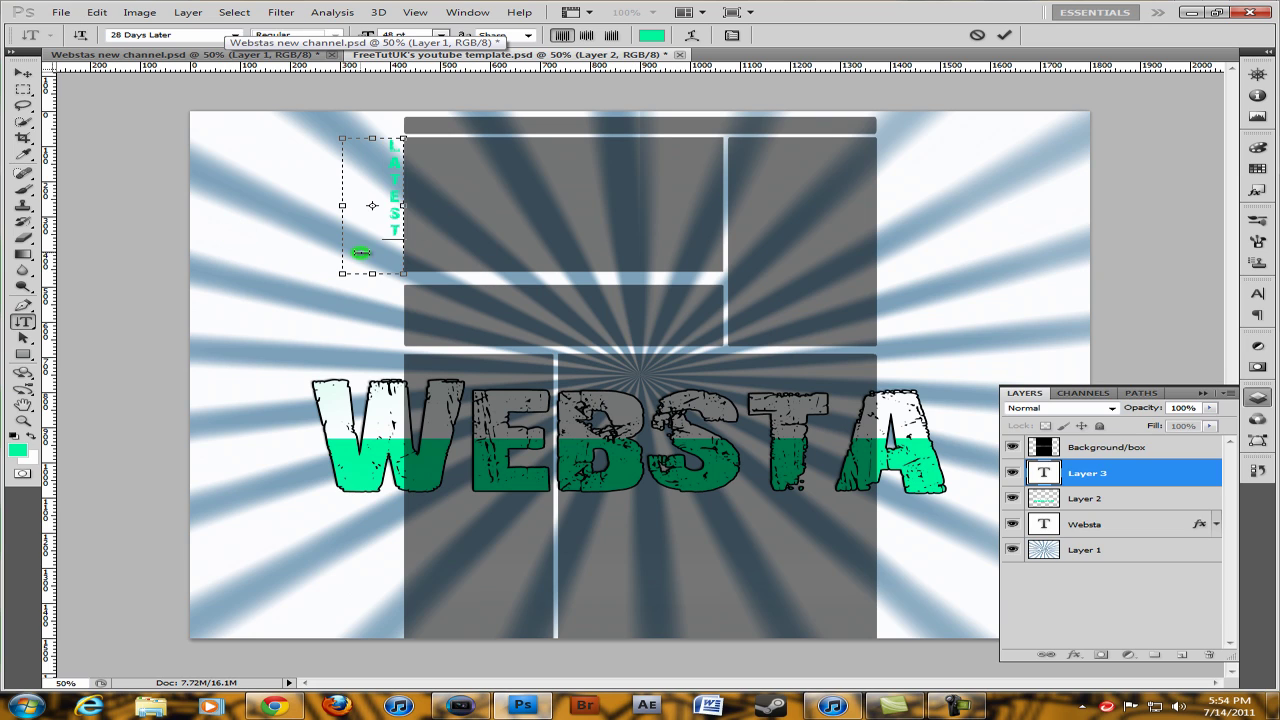
click(1180, 590)
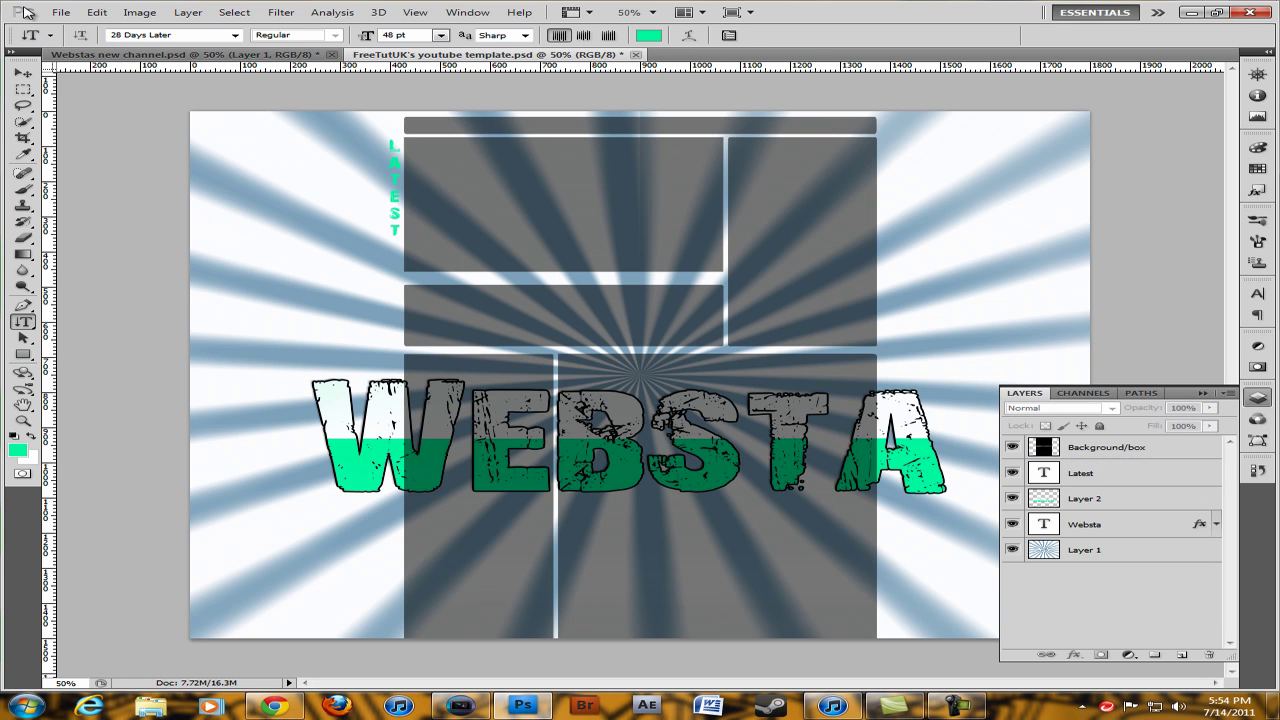
click(60, 12)
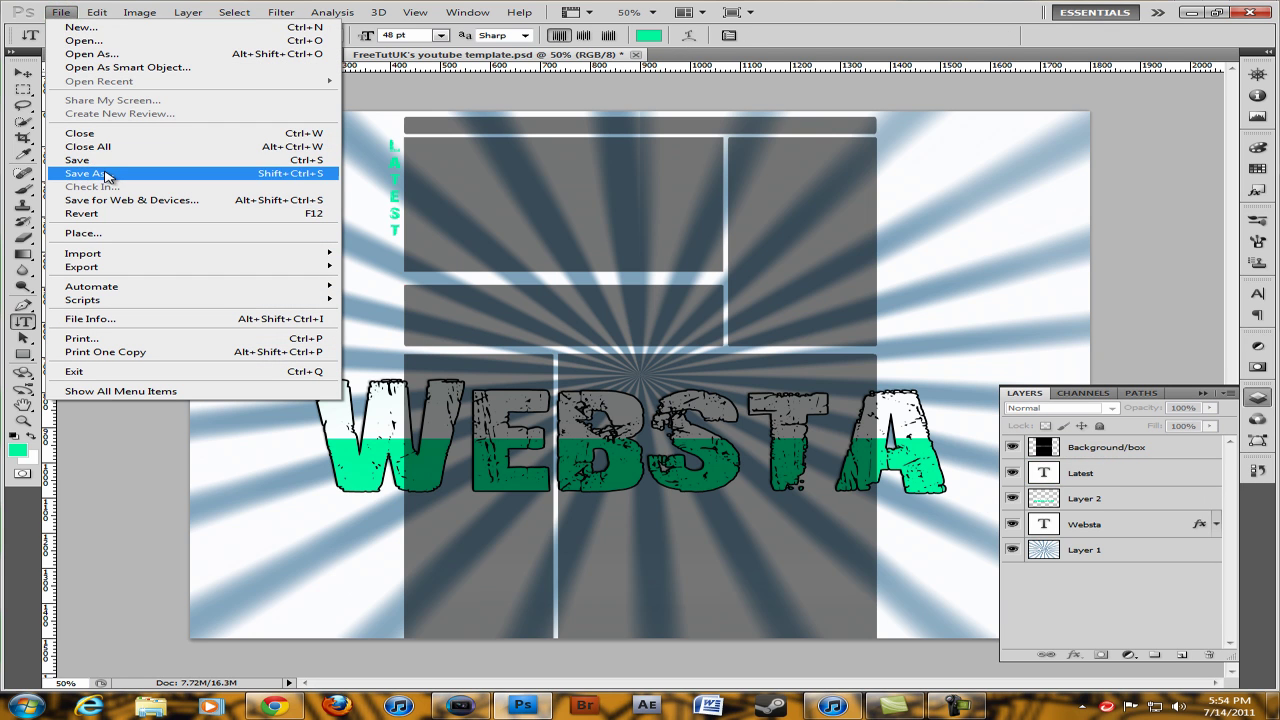
click(108, 175)
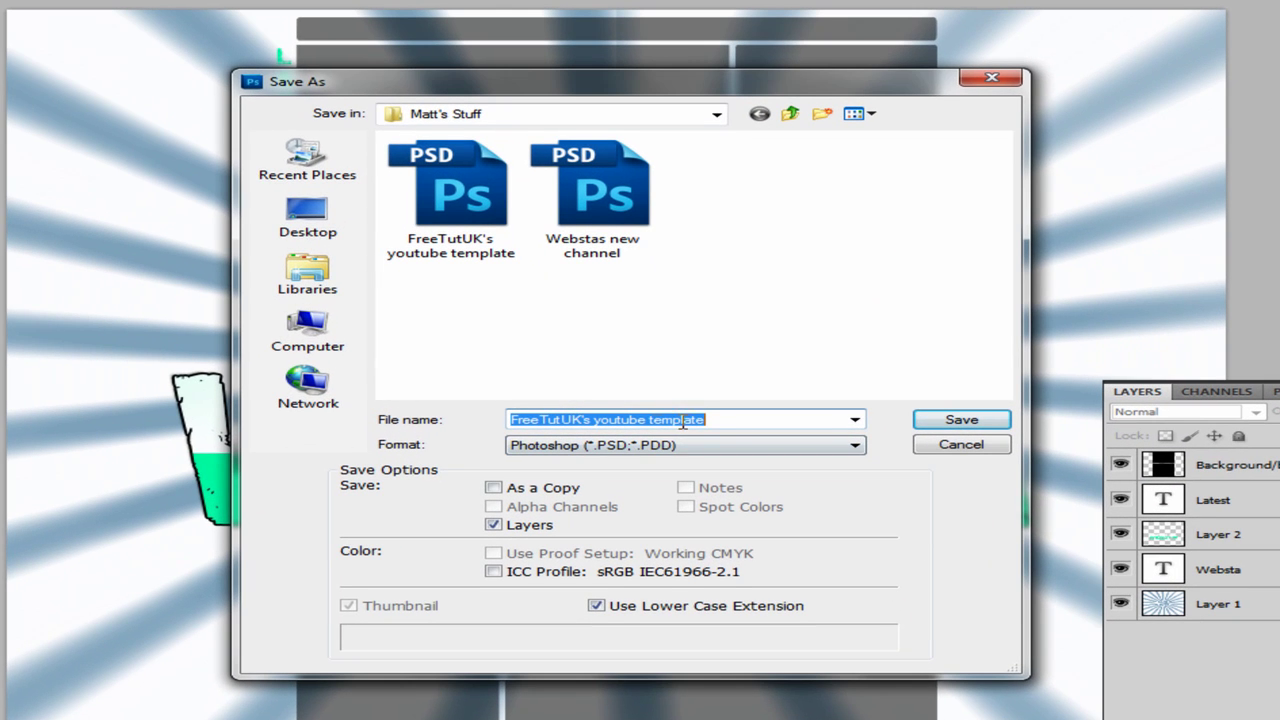
click(307, 215)
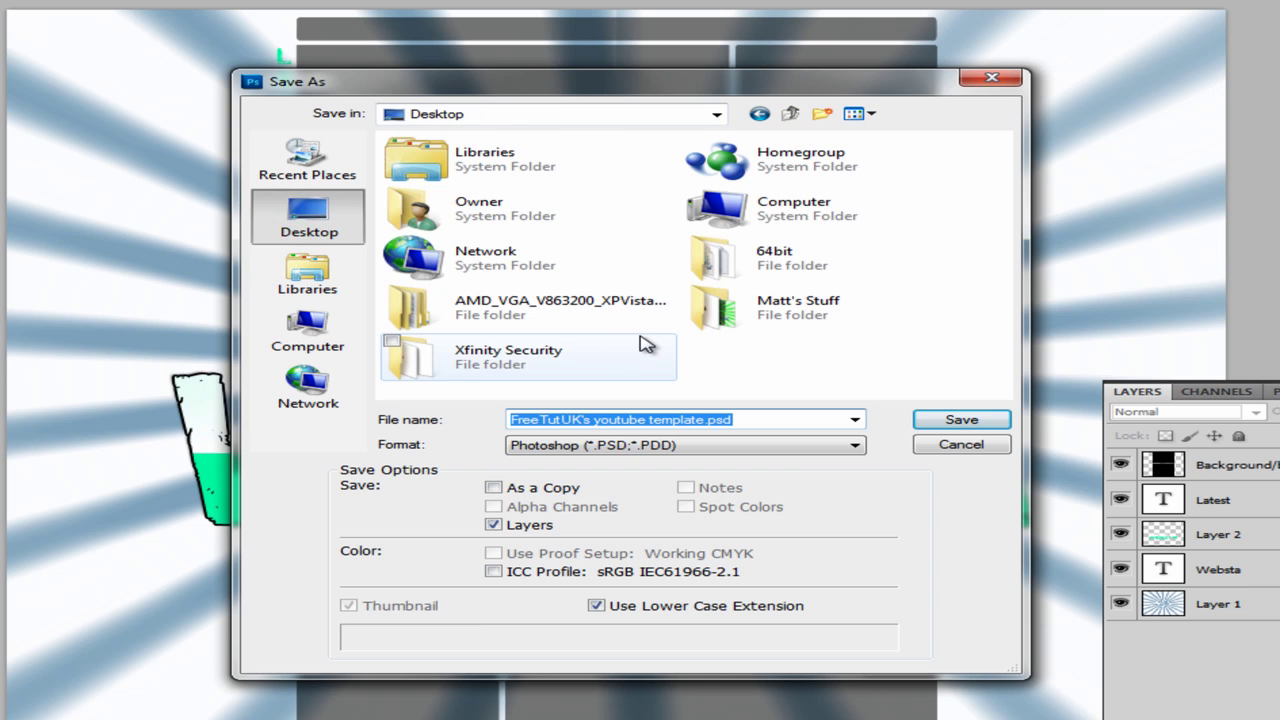
text(g gty)
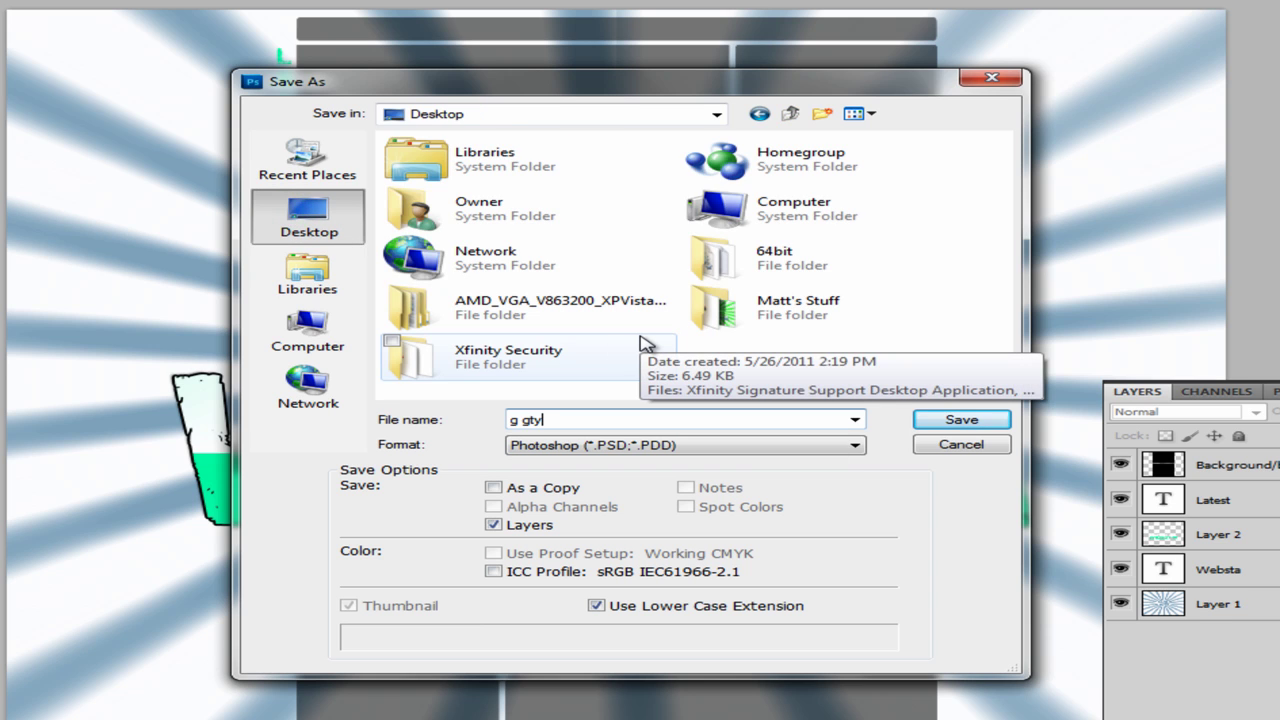
click(573, 449)
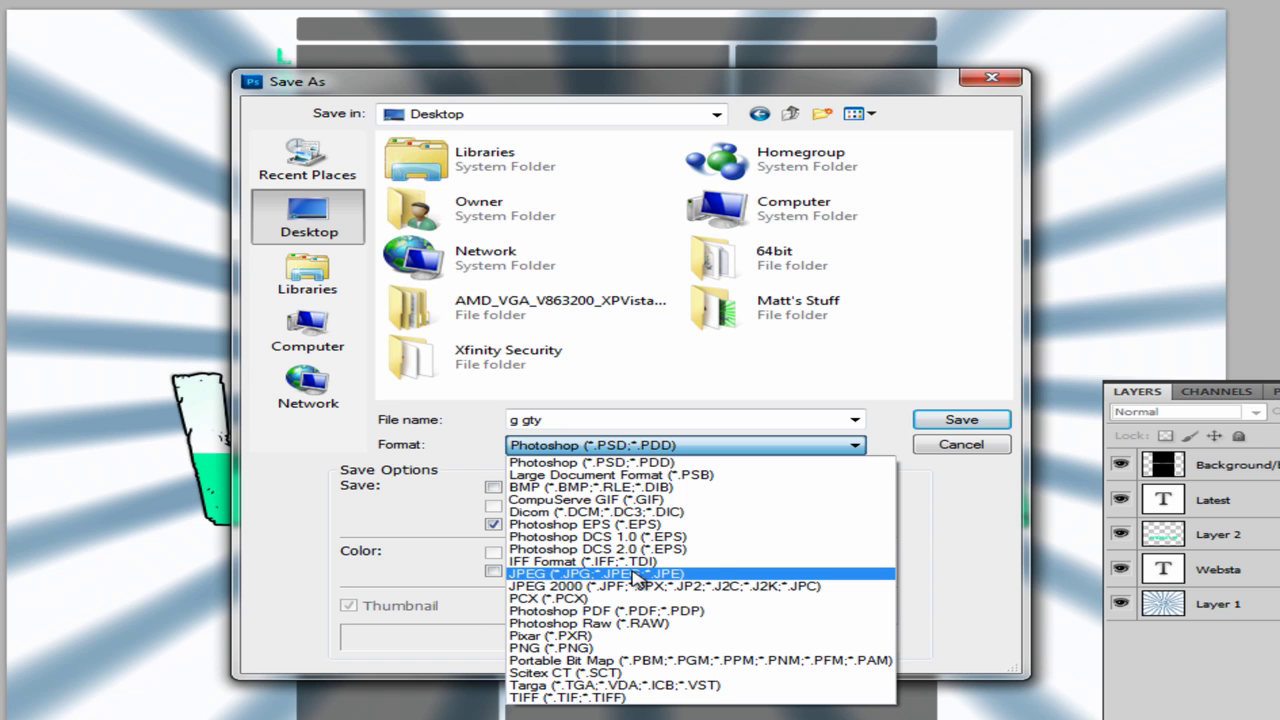
click(718, 574)
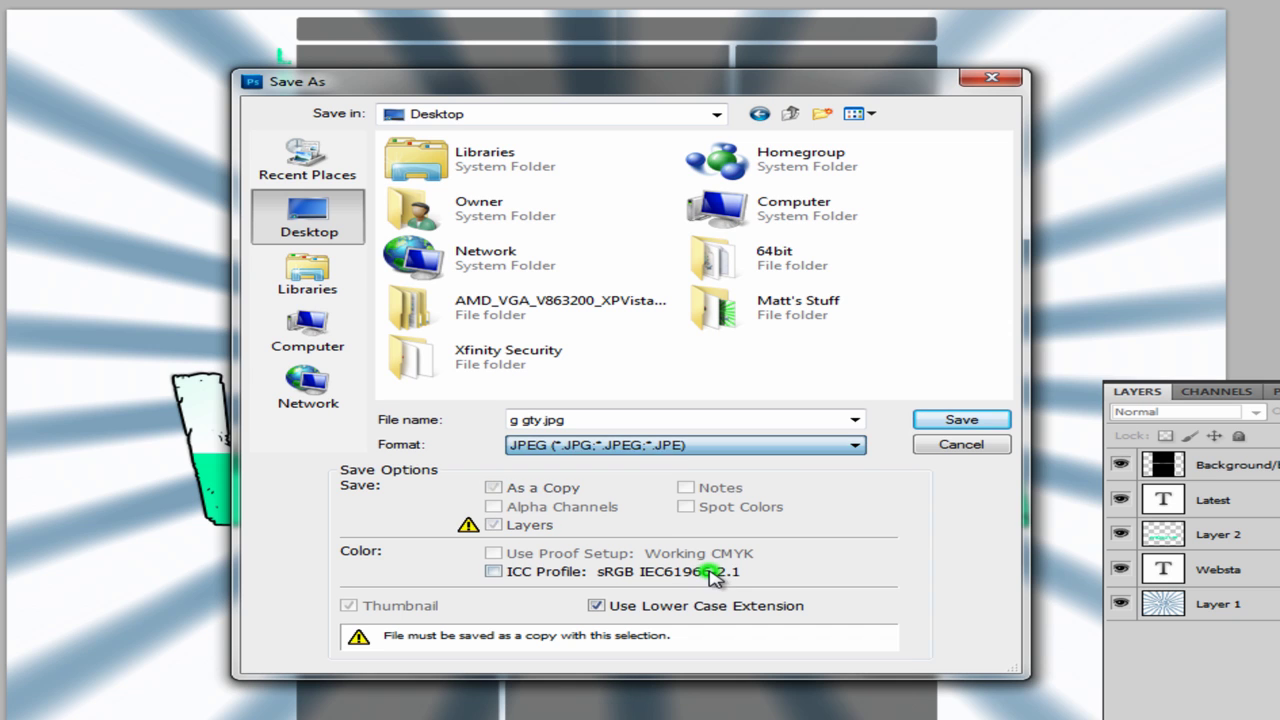
click(965, 420)
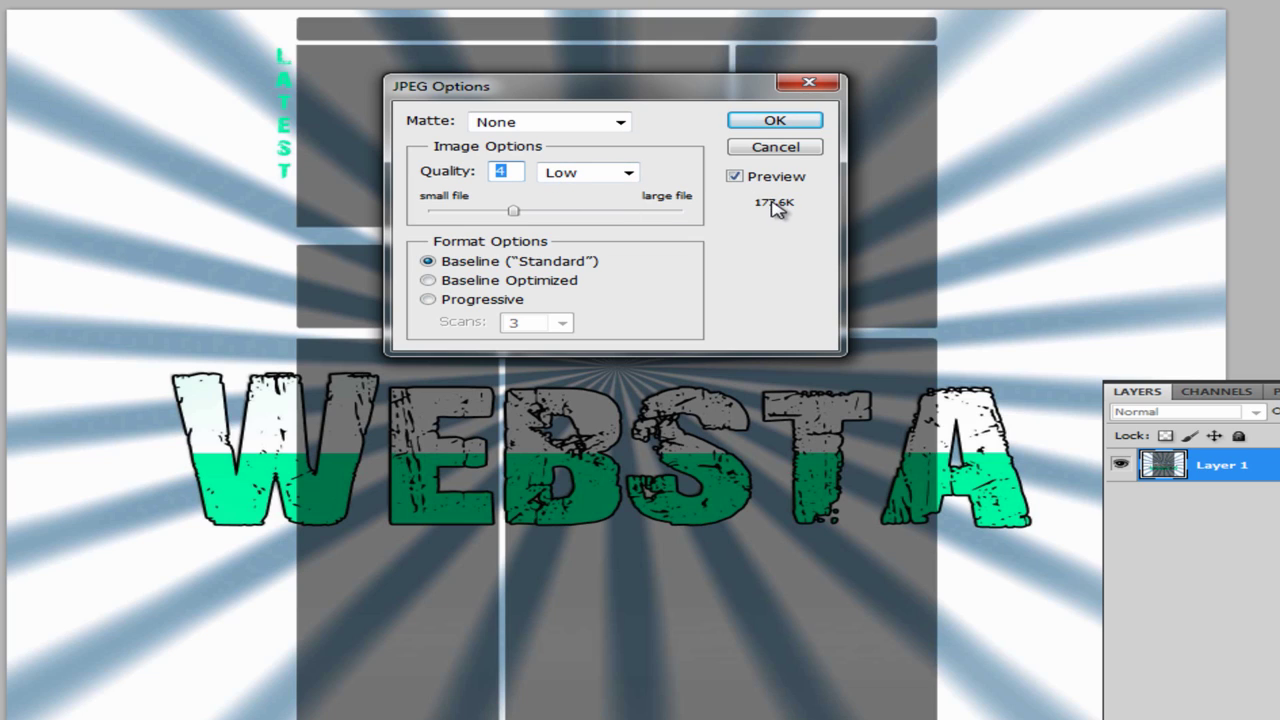
Try JPEG quality 6 then 3, cancel the export, and minimise Photoshop
click(511, 212)
drag(511, 212, 643, 222)
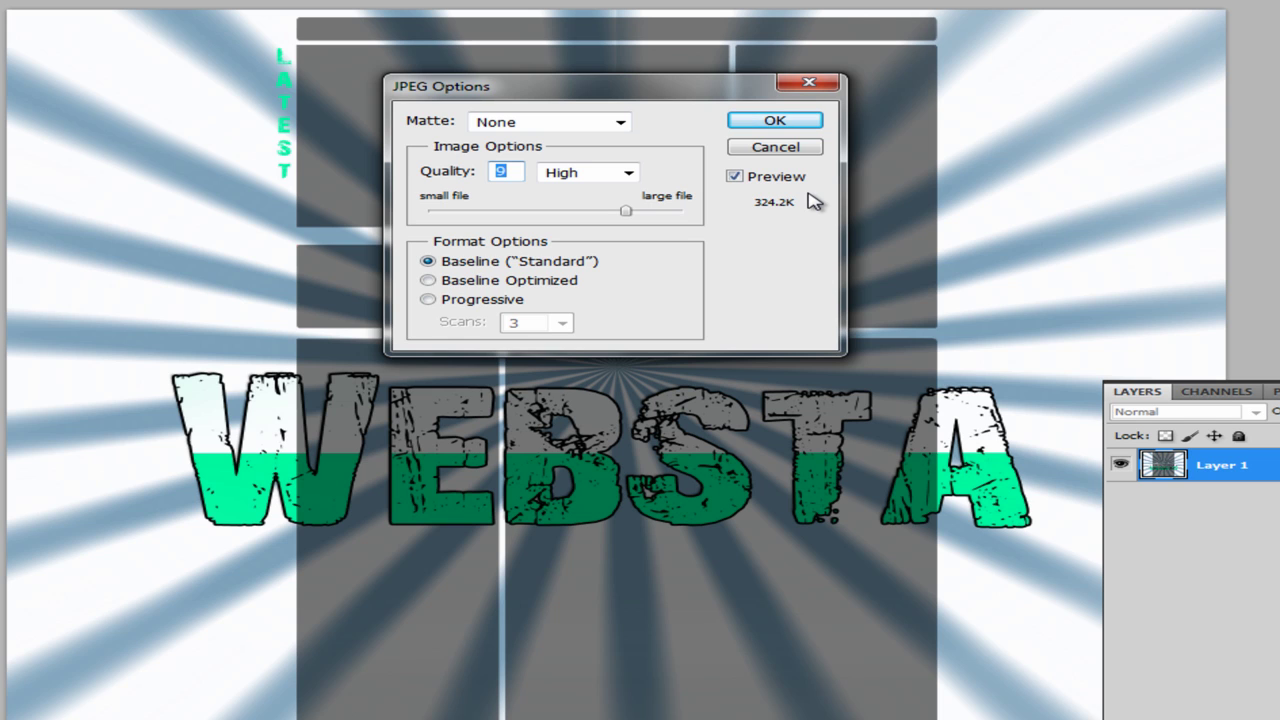
drag(626, 211, 502, 218)
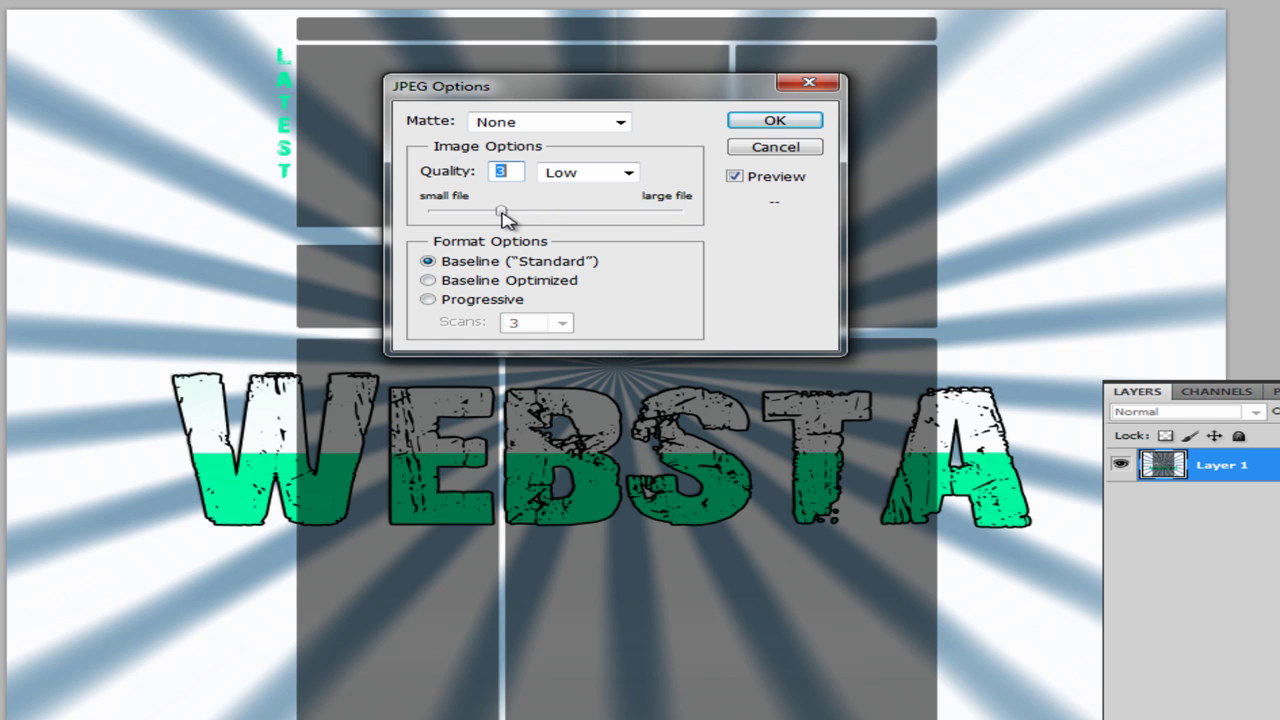
click(781, 147)
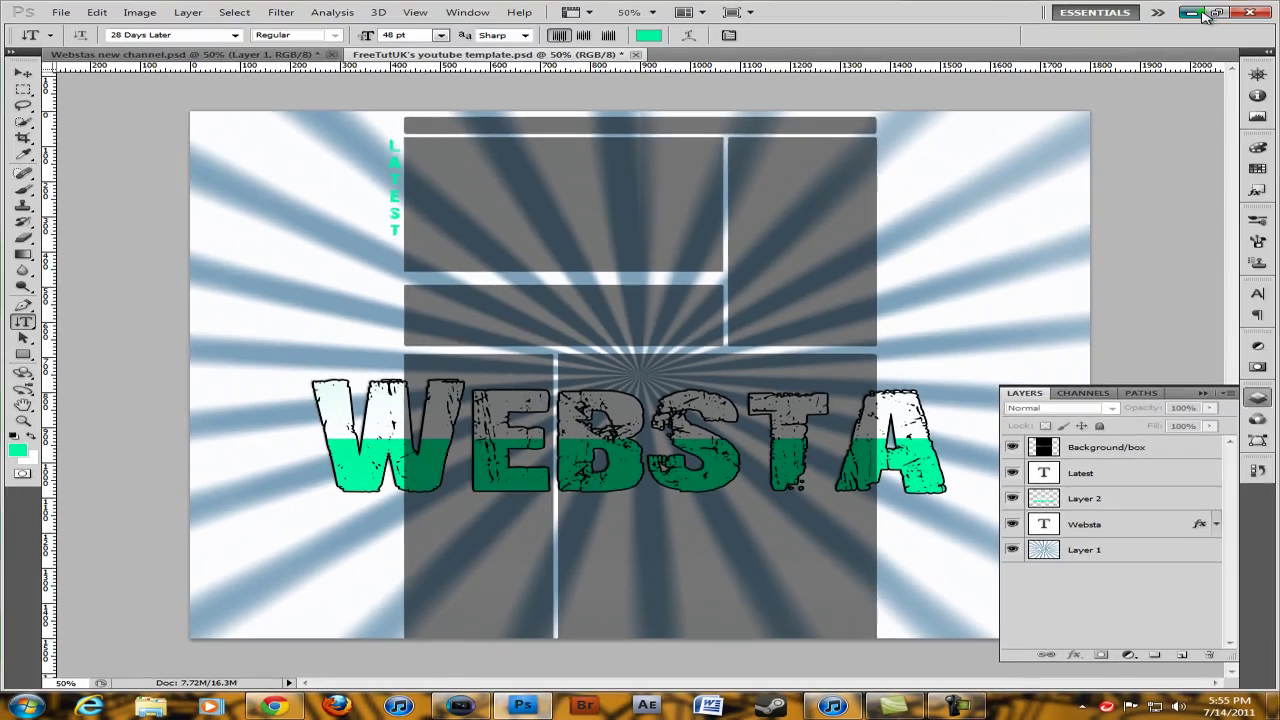
click(1190, 12)
click(1188, 10)
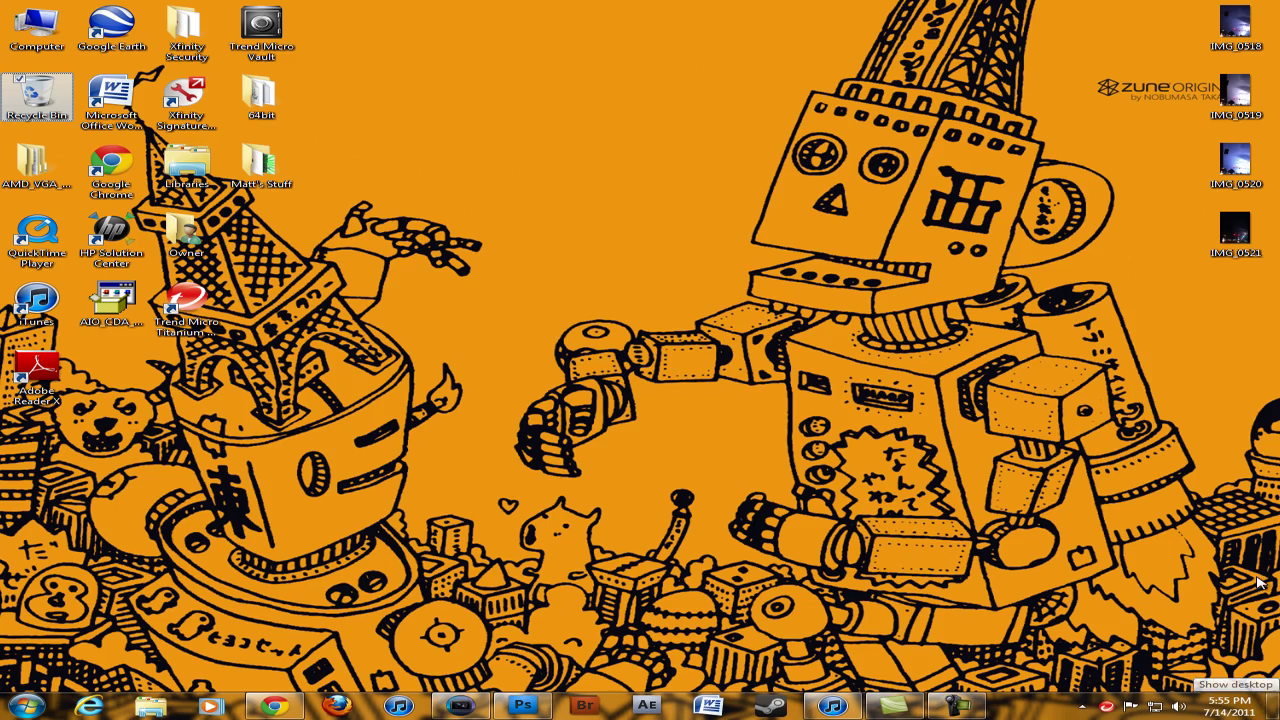
double_click(1235, 25)
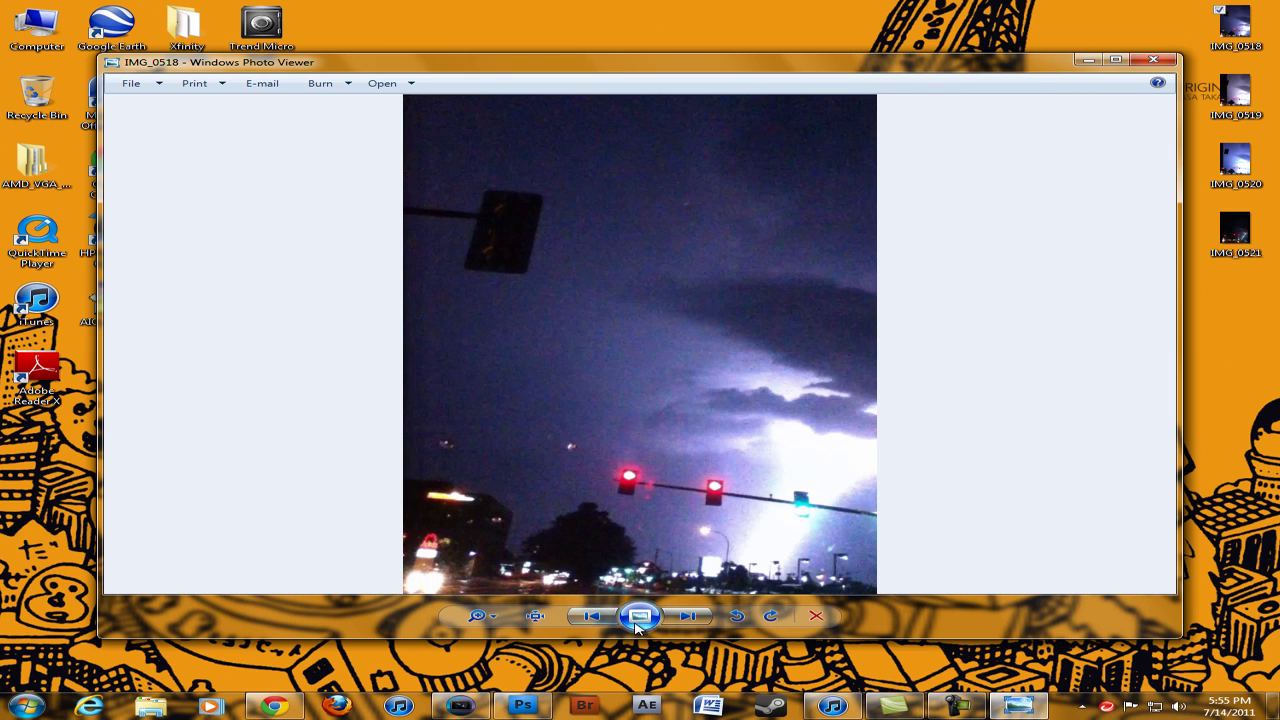
click(698, 617)
click(698, 617)
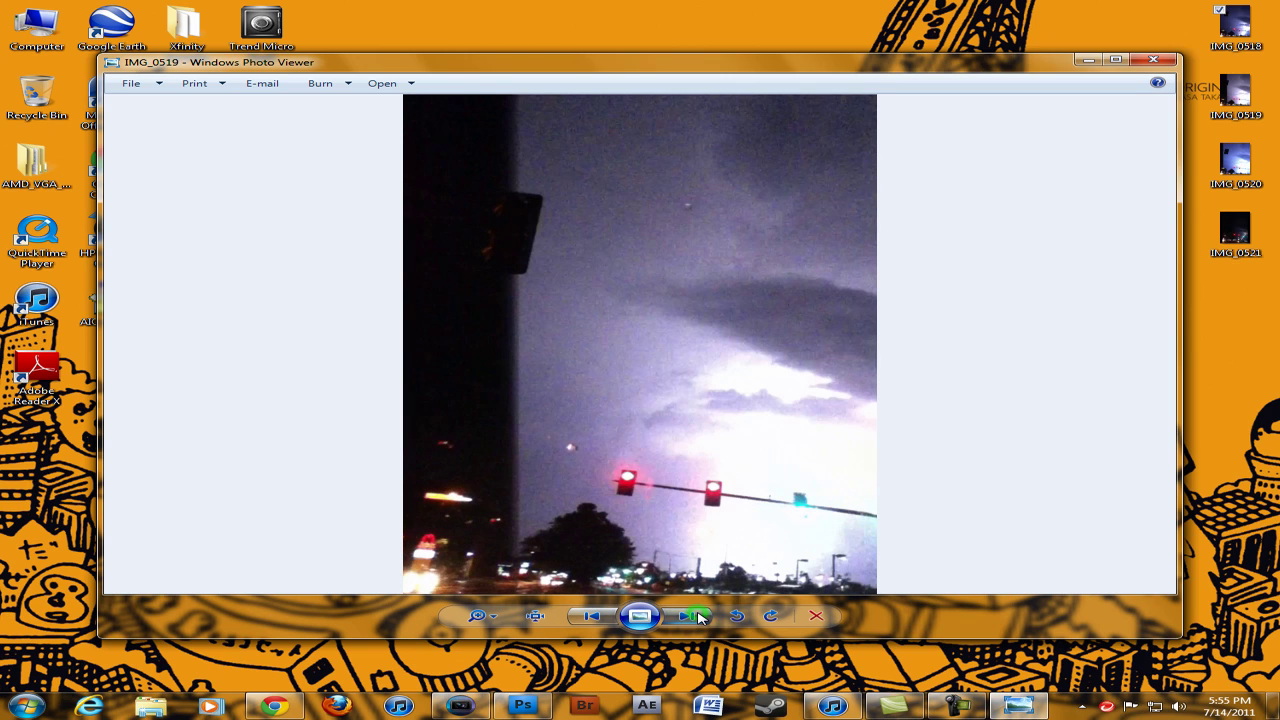
click(698, 617)
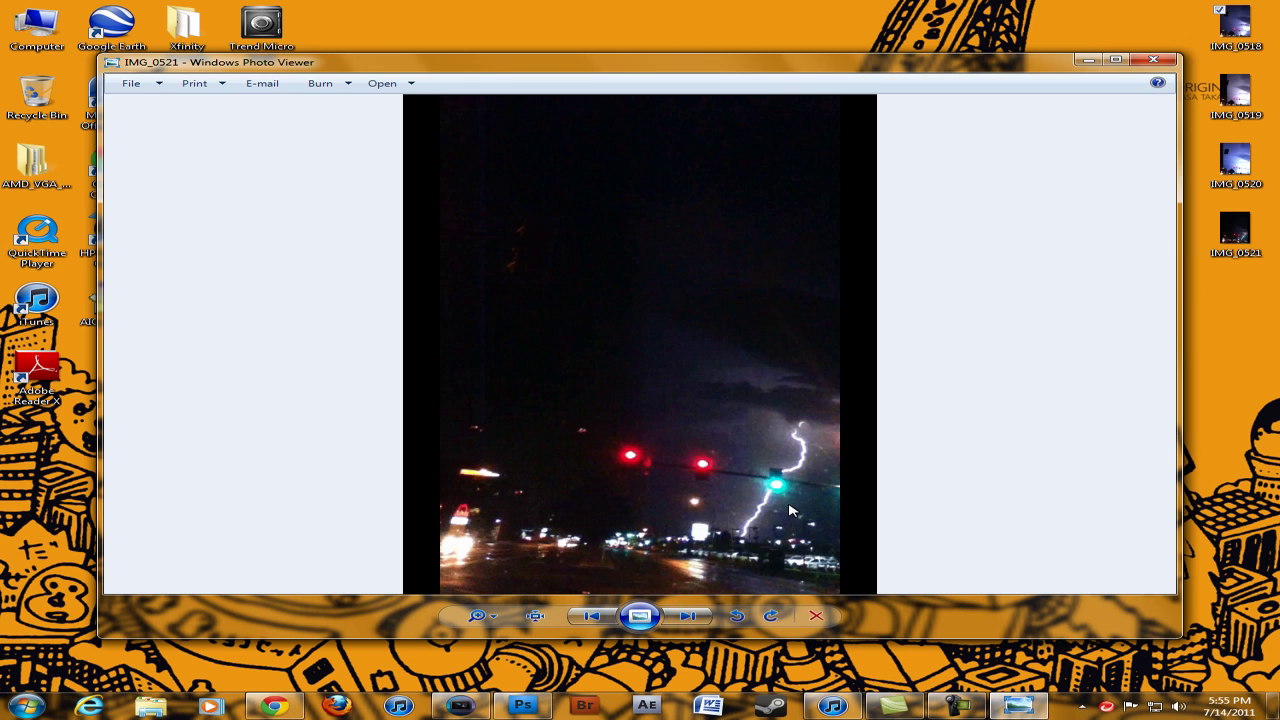
click(1165, 60)
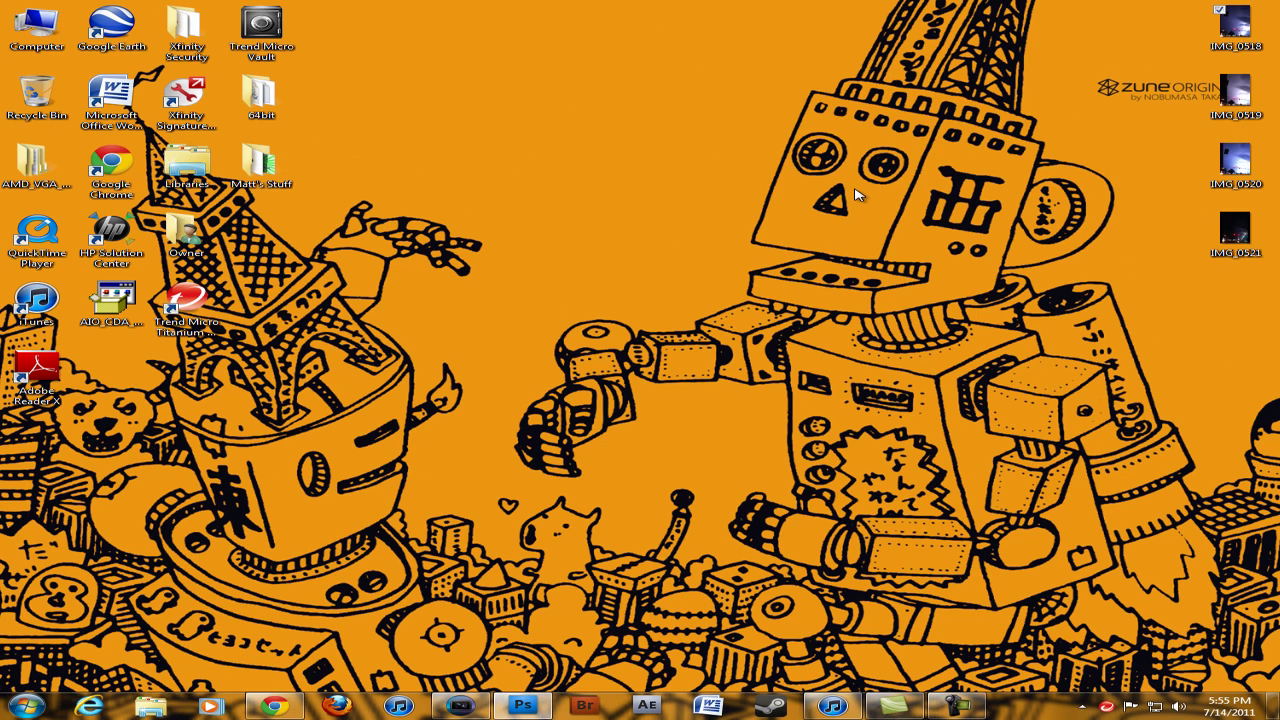
click(962, 708)
click(962, 708)
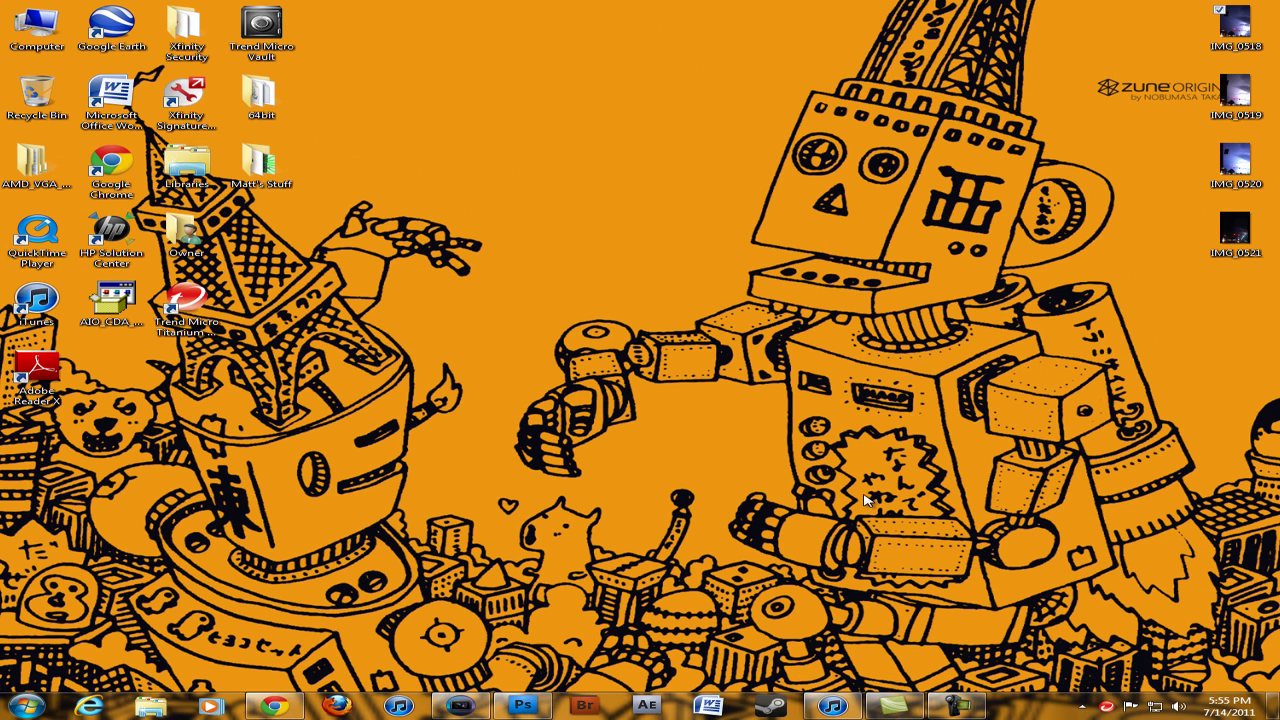